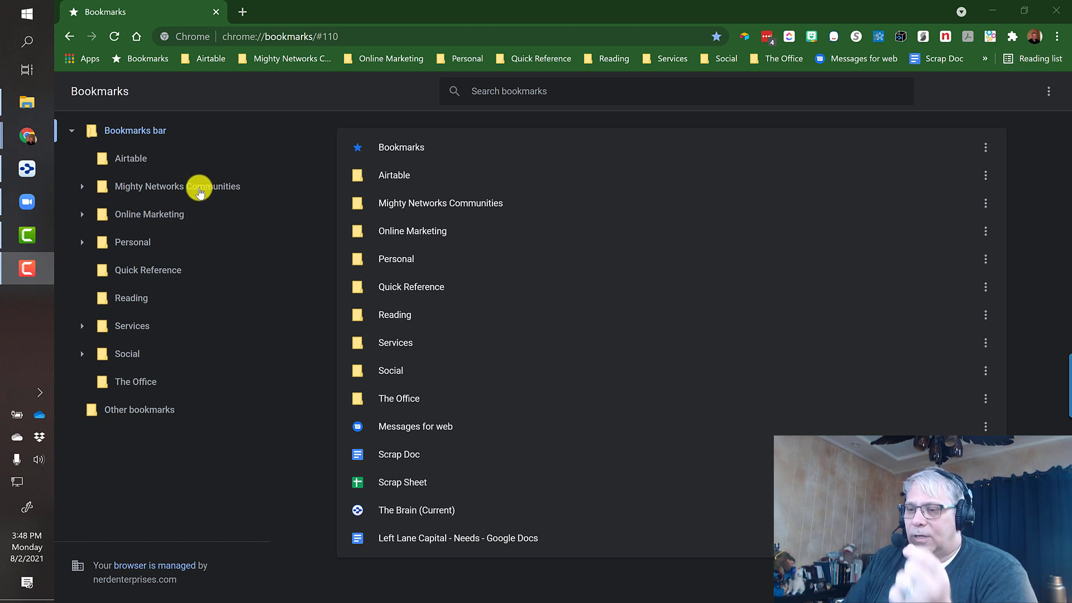
Browse the Bookmarks bar folder and its » overflow list of hidden bookmarks.
{"action": "left_click", "coordinate": [187, 189]}
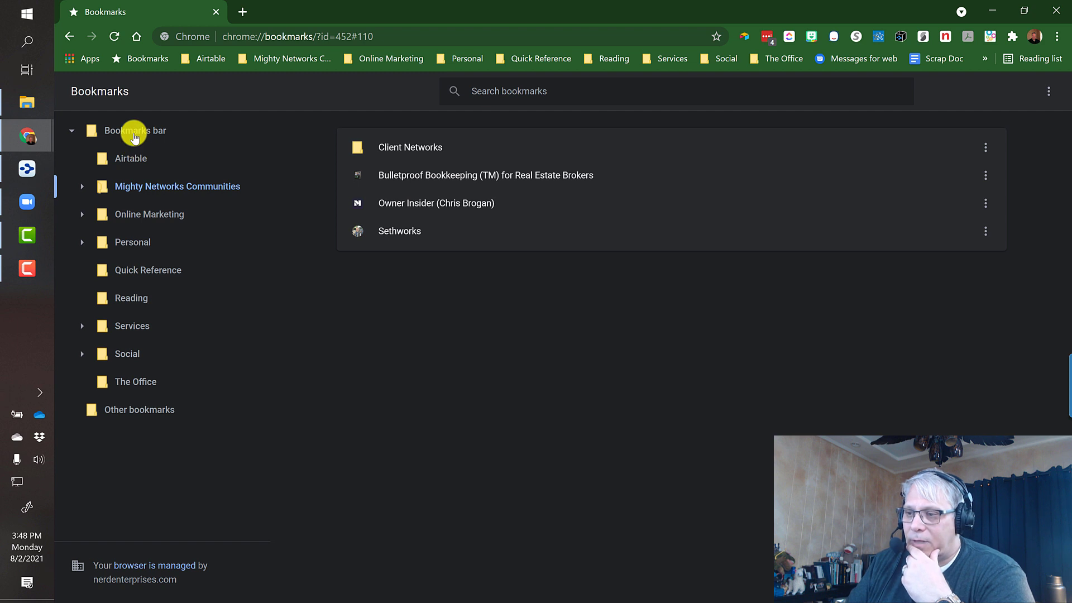
{"action": "left_click", "coordinate": [134, 138]}
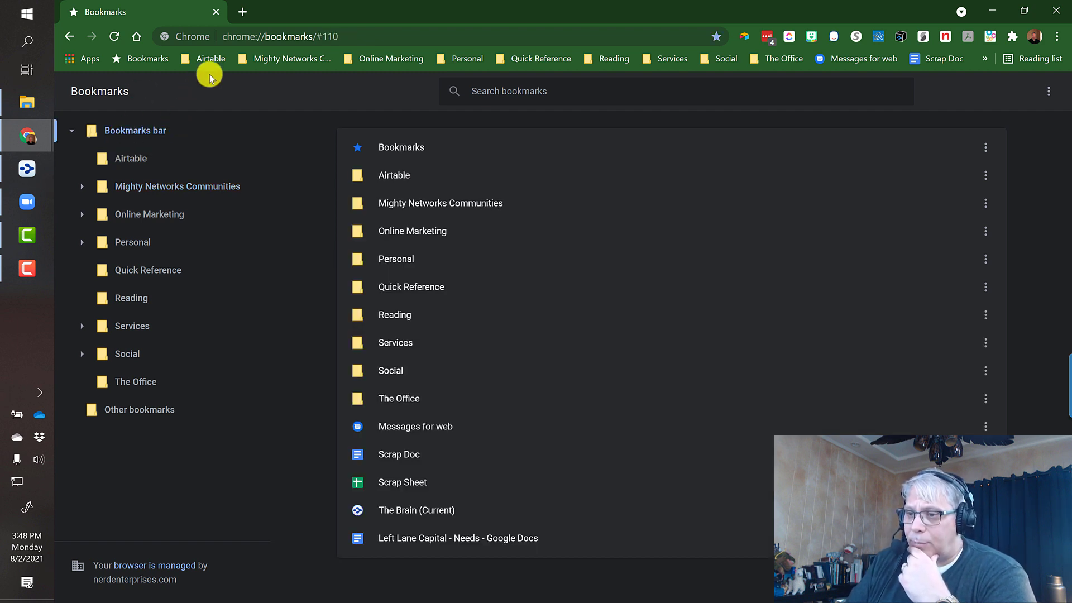
{"action": "left_click", "coordinate": [986, 62]}
{"action": "left_click", "coordinate": [987, 62]}
{"action": "left_click", "coordinate": [987, 60]}
{"action": "left_click", "coordinate": [985, 59]}
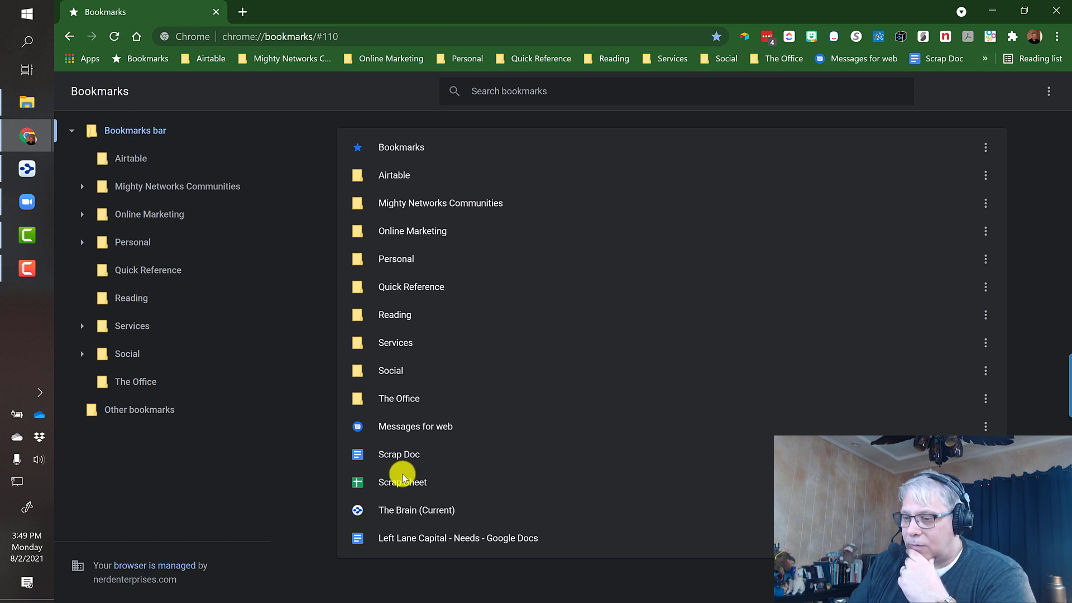
{"action": "left_click", "coordinate": [986, 61]}
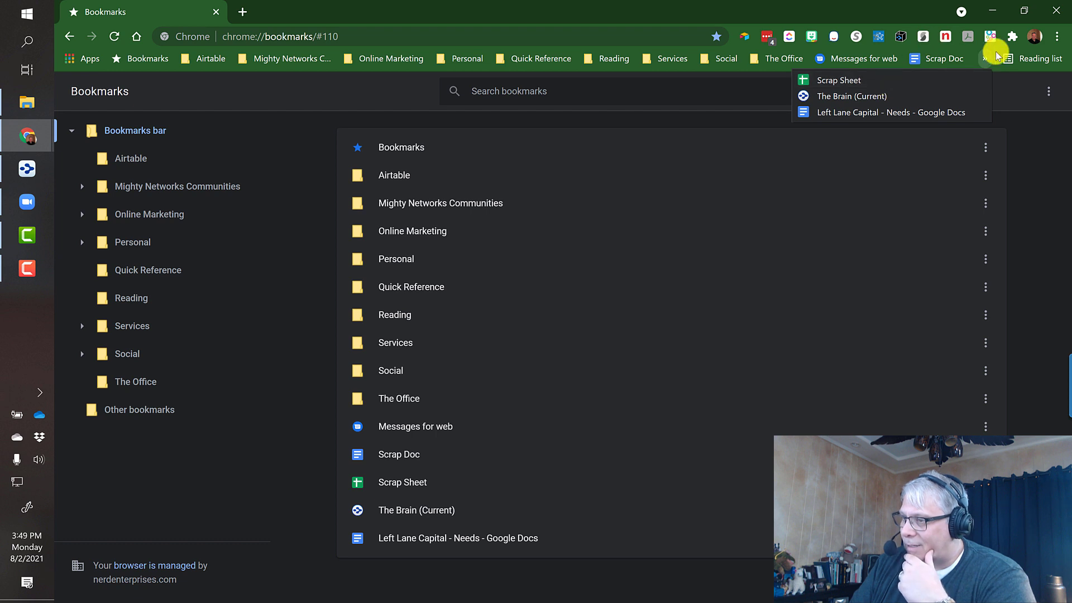
{"action": "left_click", "coordinate": [986, 58]}
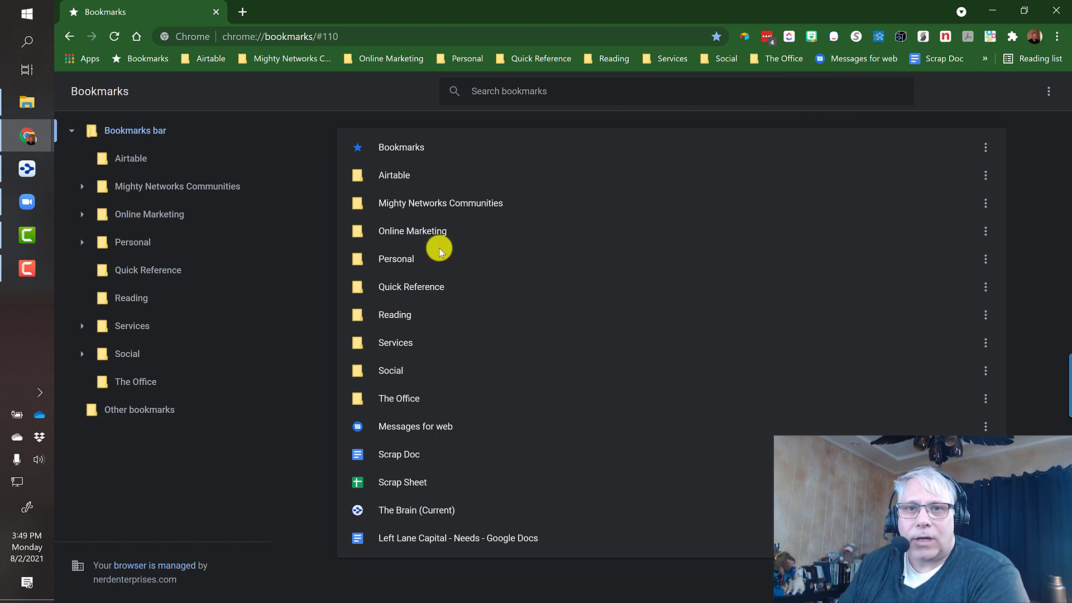
Select the Left Lane Capital - Needs bookmark and glance at the Reading list.
{"action": "left_click", "coordinate": [426, 541]}
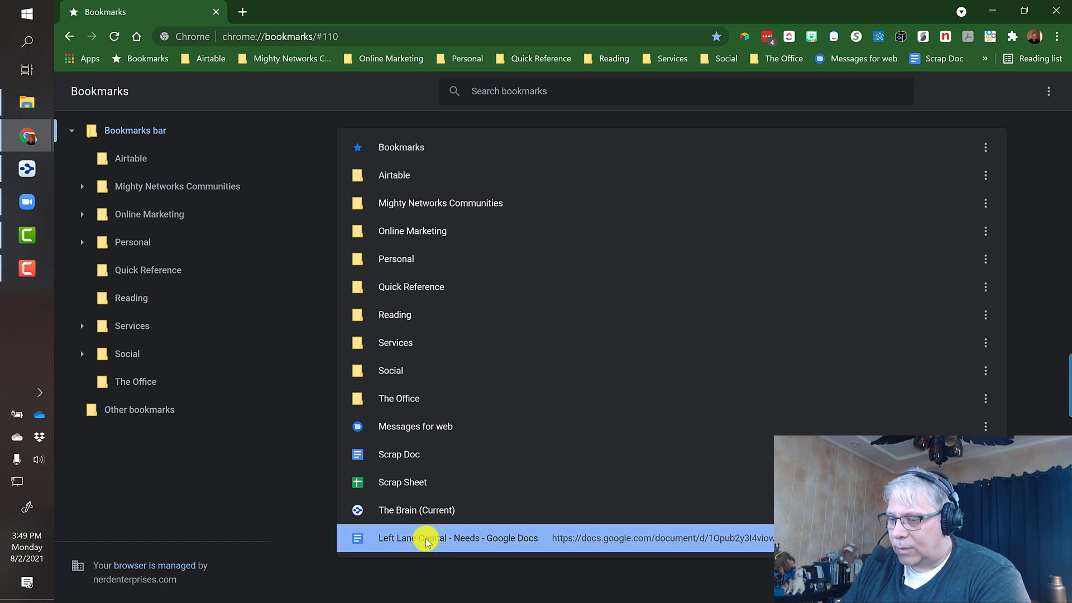
{"action": "left_click", "coordinate": [1037, 61]}
{"action": "left_click", "coordinate": [1038, 61]}
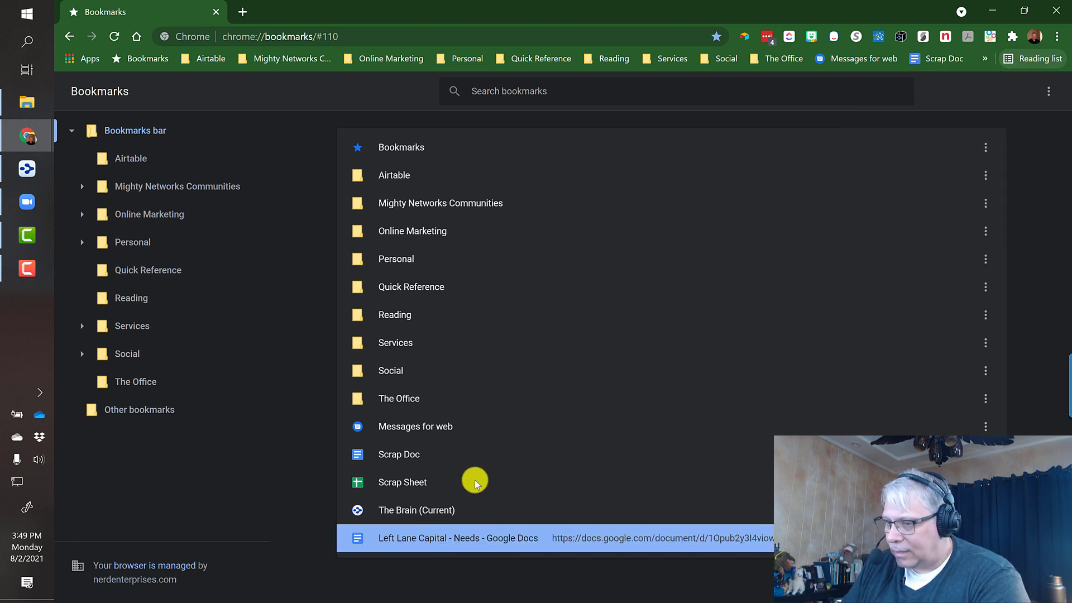
Open the Left Lane Capital - Needs doc and add it to the reading list.
{"action": "double_click", "coordinate": [412, 540]}
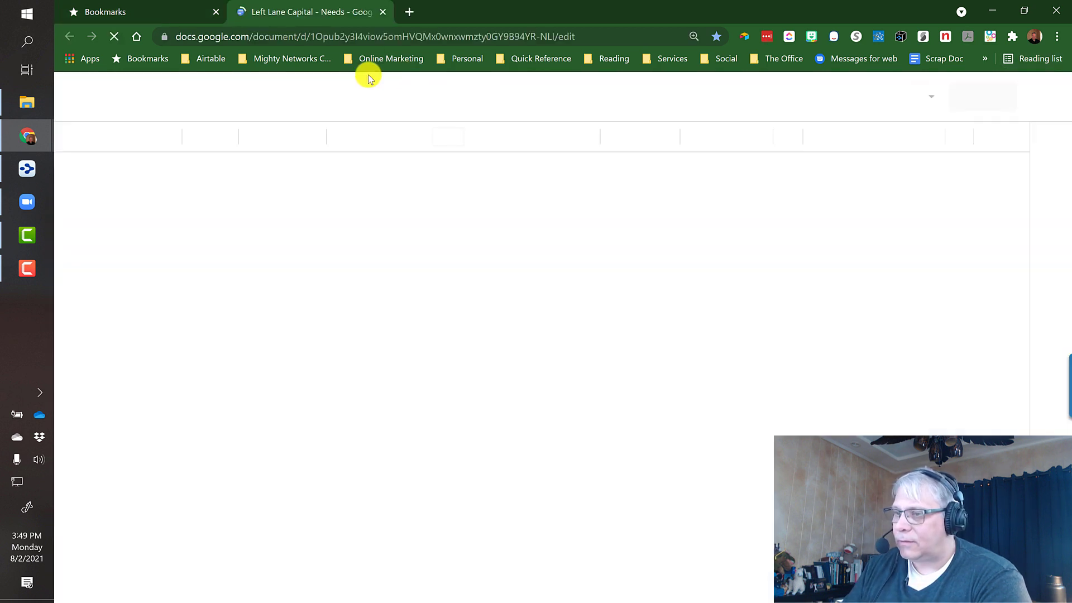
{"action": "left_click", "coordinate": [716, 38]}
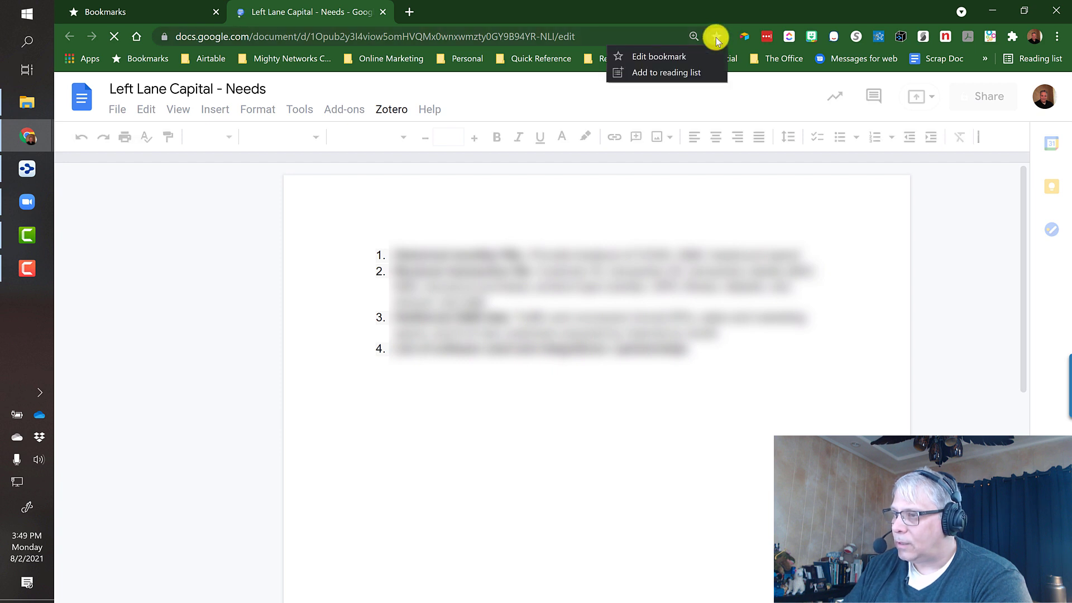
{"action": "left_click", "coordinate": [672, 74]}
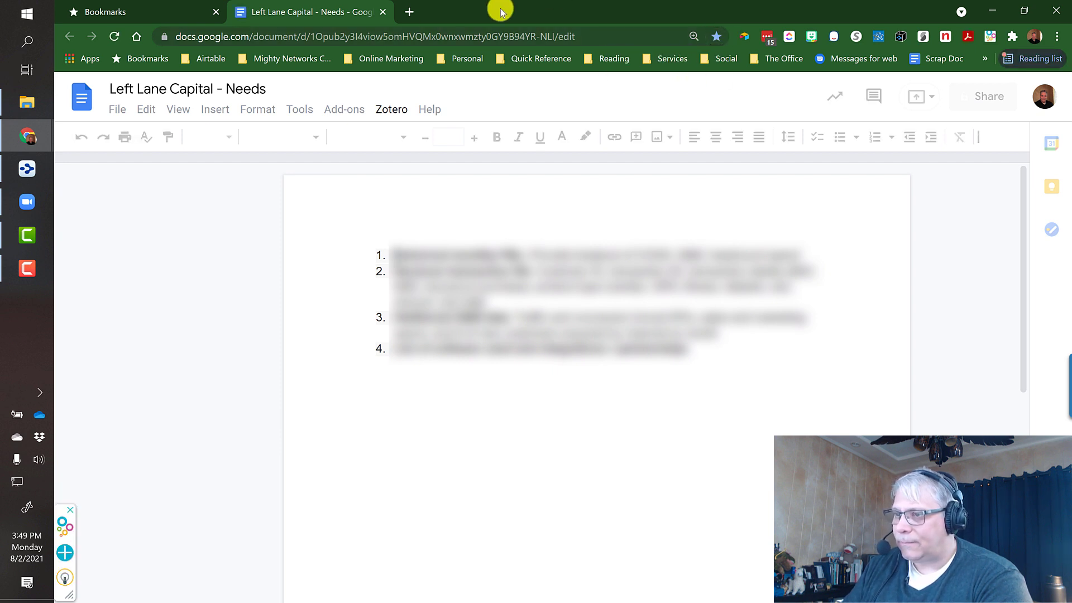
Close the doc and delete the Left Lane Capital - Needs bookmark.
{"action": "left_click", "coordinate": [386, 12]}
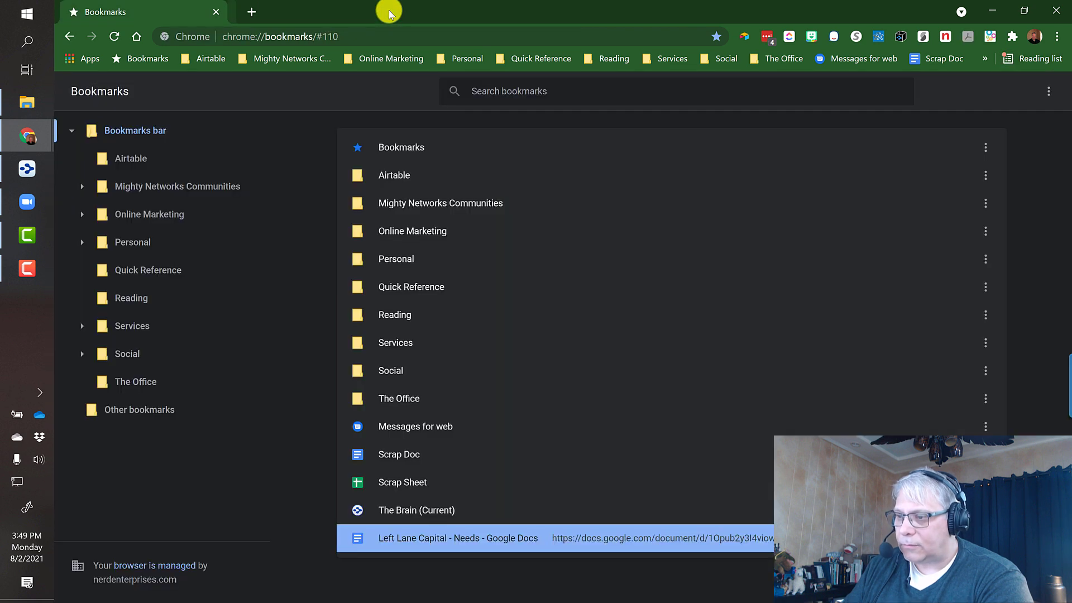
{"action": "right_click", "coordinate": [408, 539]}
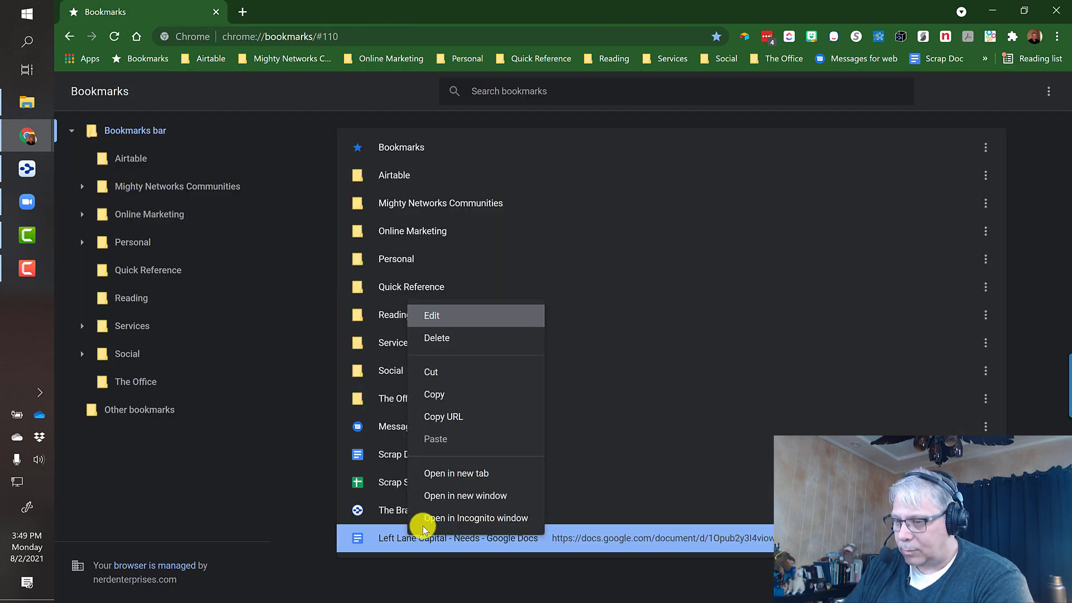
{"action": "left_click", "coordinate": [439, 337]}
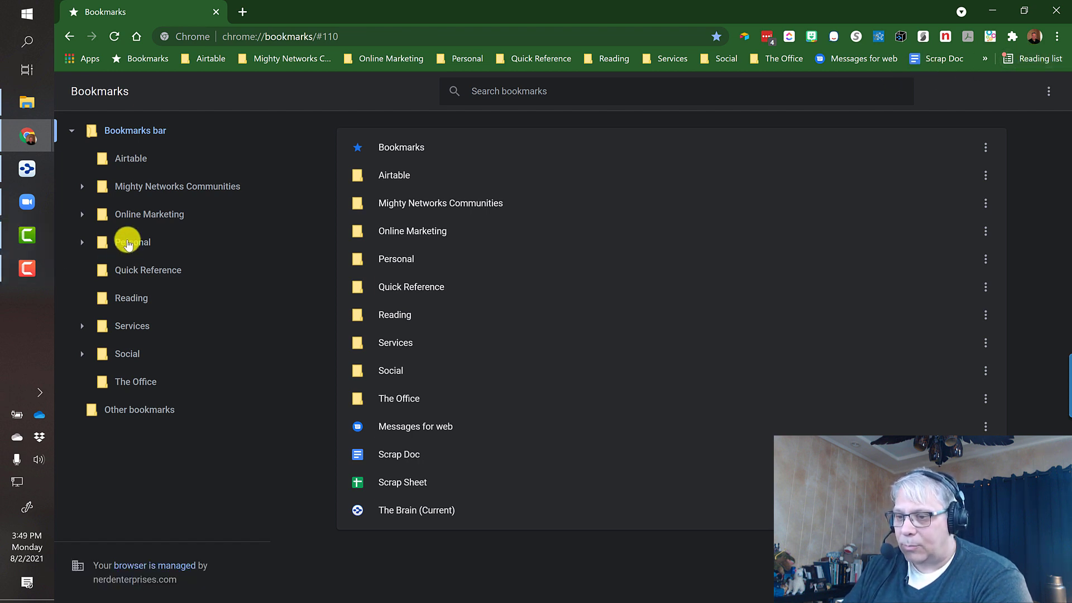
Open the Reading folder and check the Forbes, Blog - QuickBooks, Entrepreneur.com and Feedly addresses.
{"action": "left_click", "coordinate": [127, 302]}
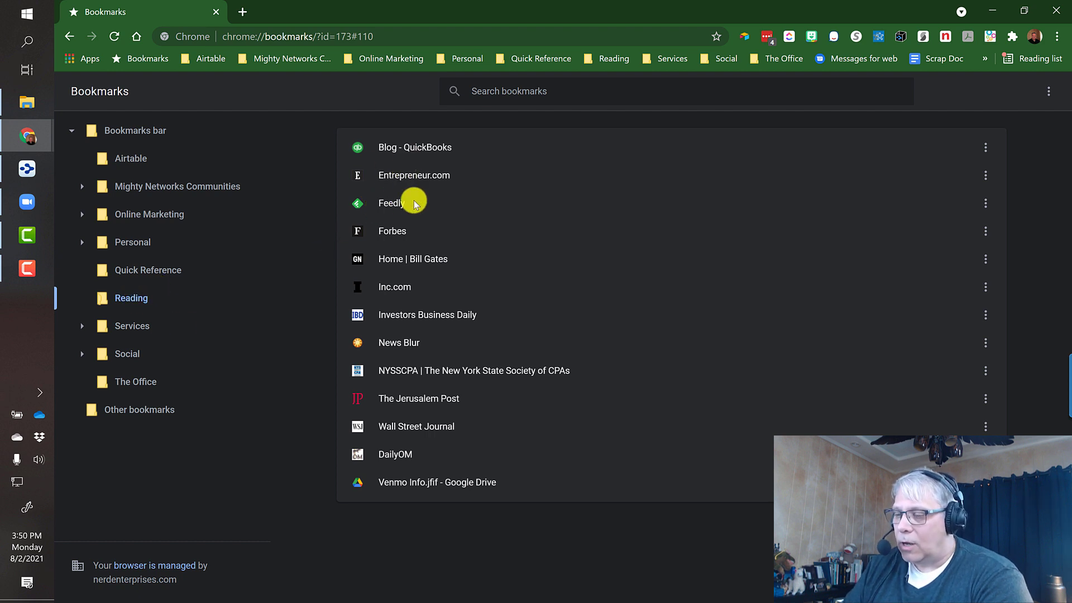
{"action": "left_click", "coordinate": [391, 231]}
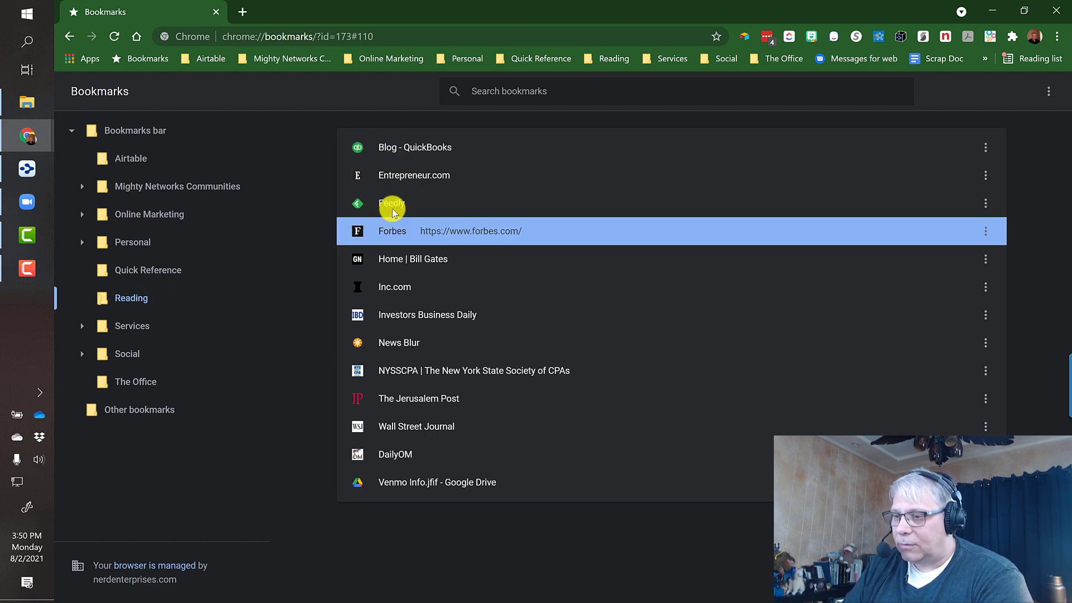
{"action": "left_click", "coordinate": [395, 150]}
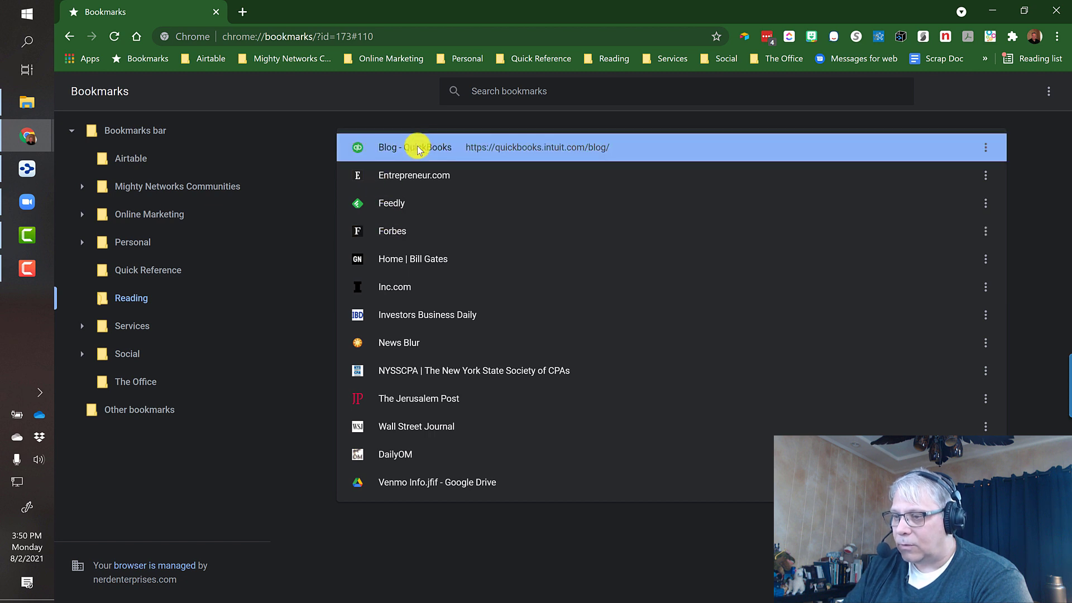
{"action": "left_click", "coordinate": [405, 178]}
{"action": "left_click", "coordinate": [395, 205]}
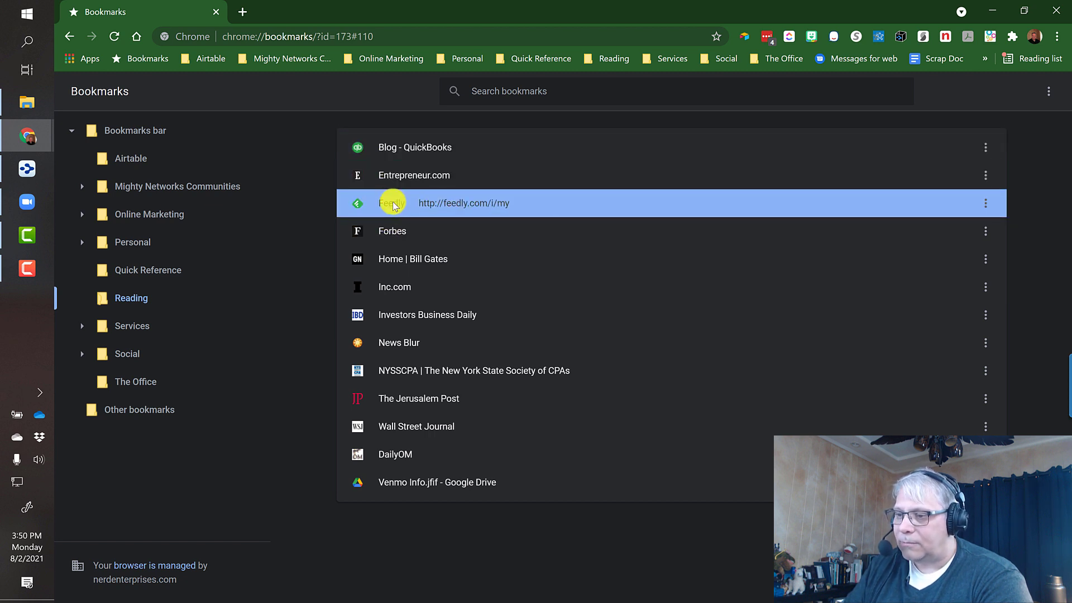
Open The Office folder and check the Google Tables and Calendar bookmark addresses.
{"action": "left_click", "coordinate": [128, 388]}
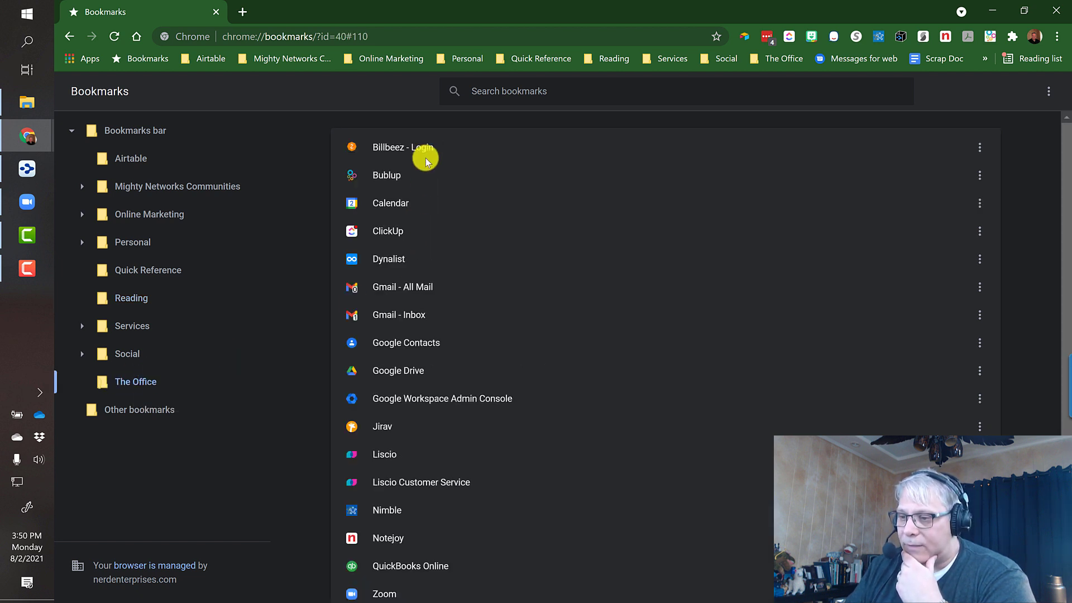
{"action": "scroll", "coordinate": [422, 321], "scroll_direction": "down", "scroll_amount": 3}
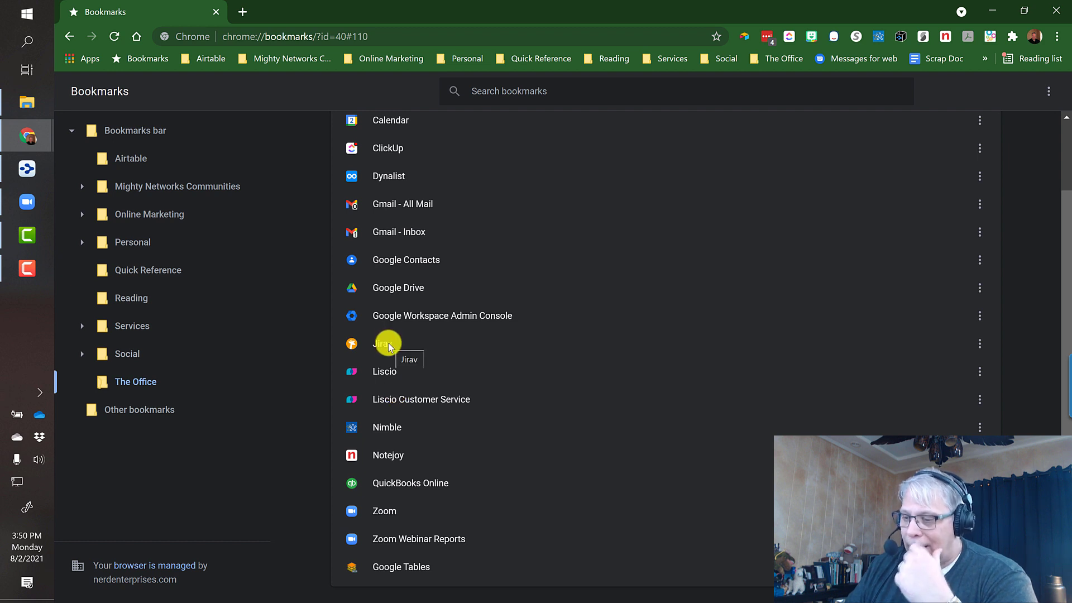
{"action": "left_click", "coordinate": [391, 570]}
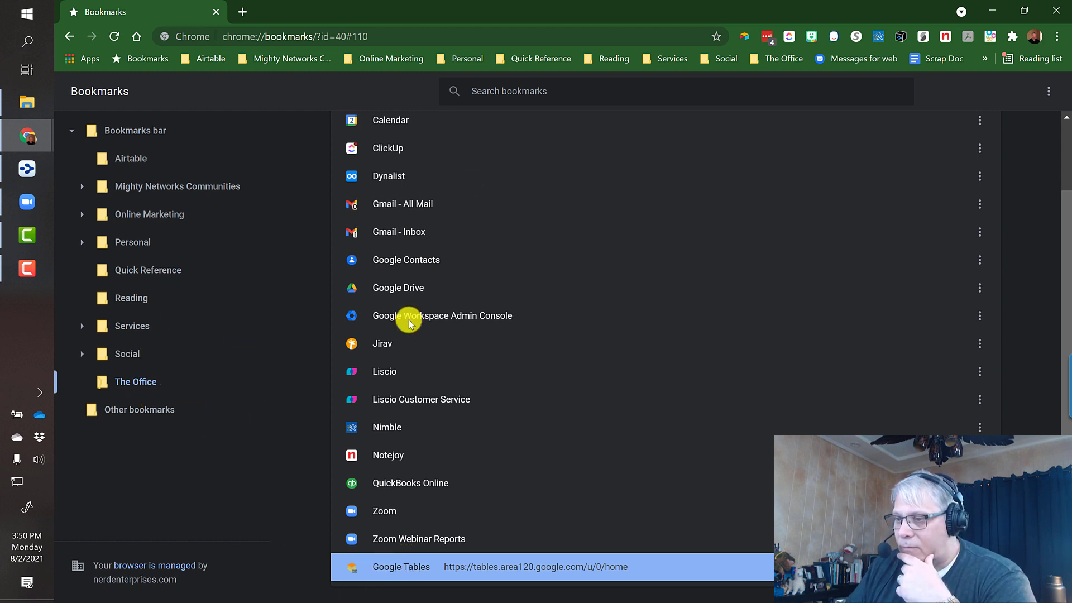
{"action": "scroll", "coordinate": [410, 326], "scroll_direction": "up", "scroll_amount": 3}
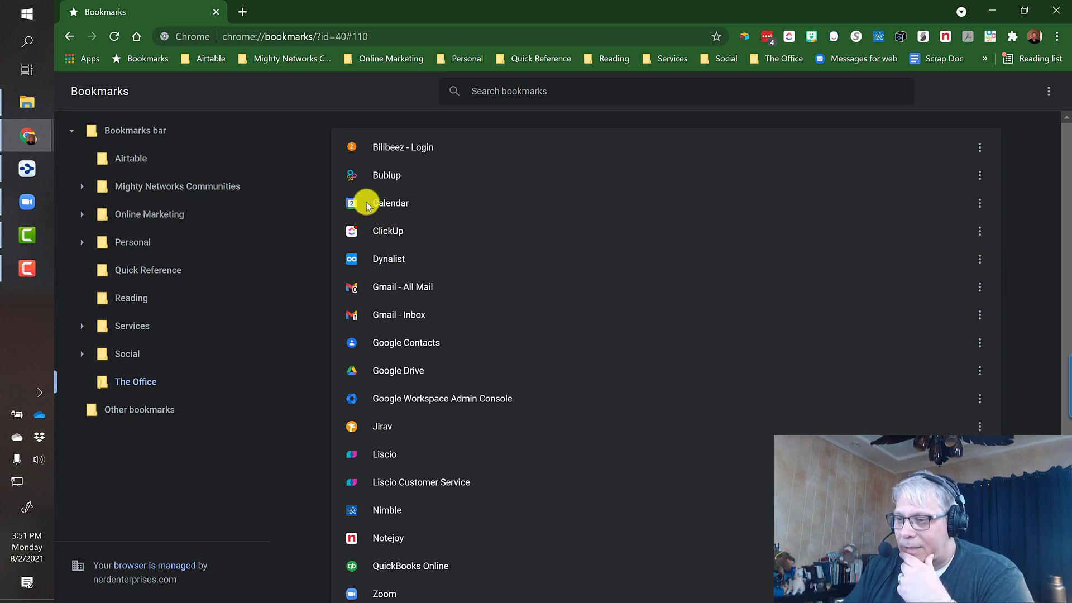
{"action": "left_click", "coordinate": [382, 208]}
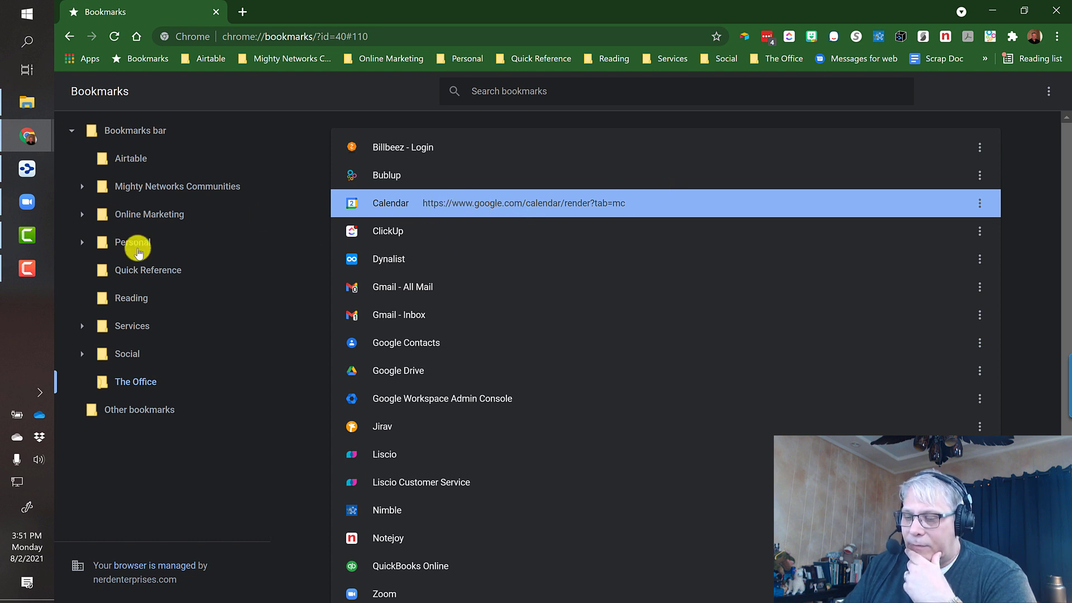
Expand the Services folder and view the bookmarks in its Accounting subfolder.
{"action": "left_click", "coordinate": [125, 326]}
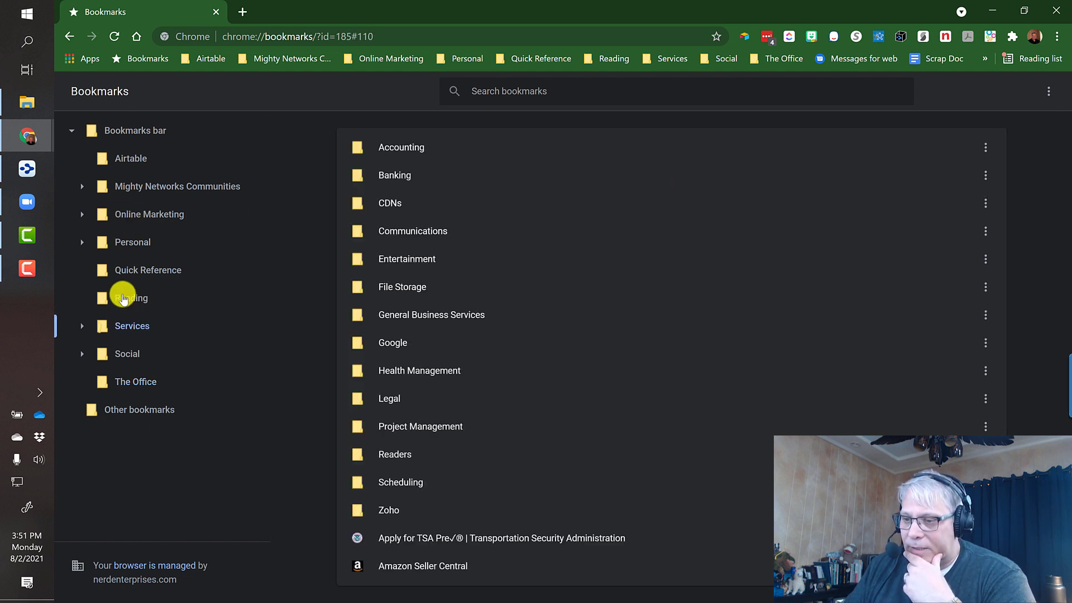
{"action": "left_click", "coordinate": [118, 389]}
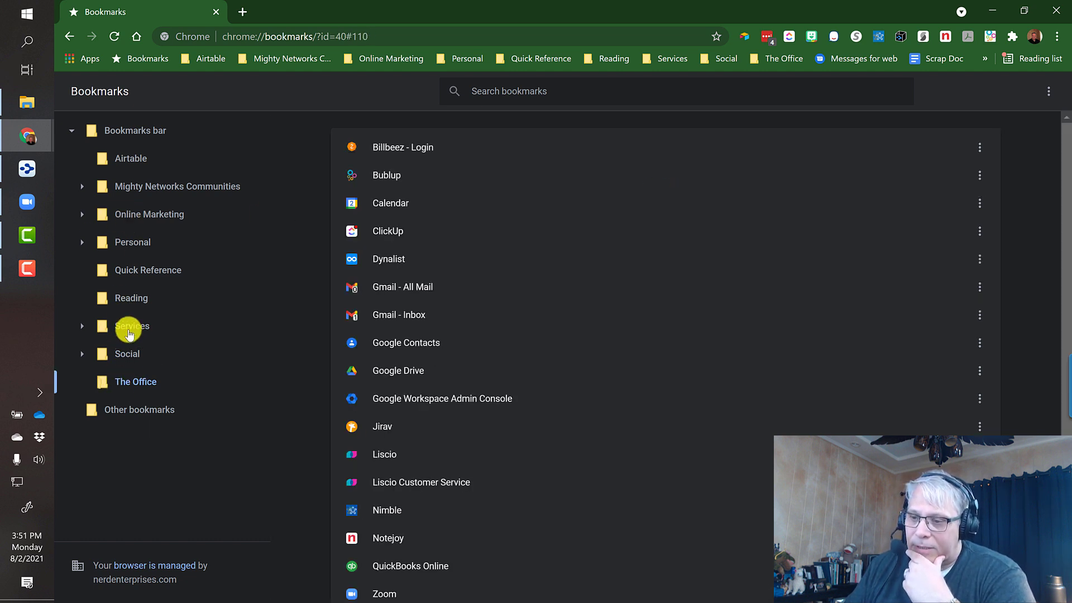
{"action": "left_click", "coordinate": [129, 329]}
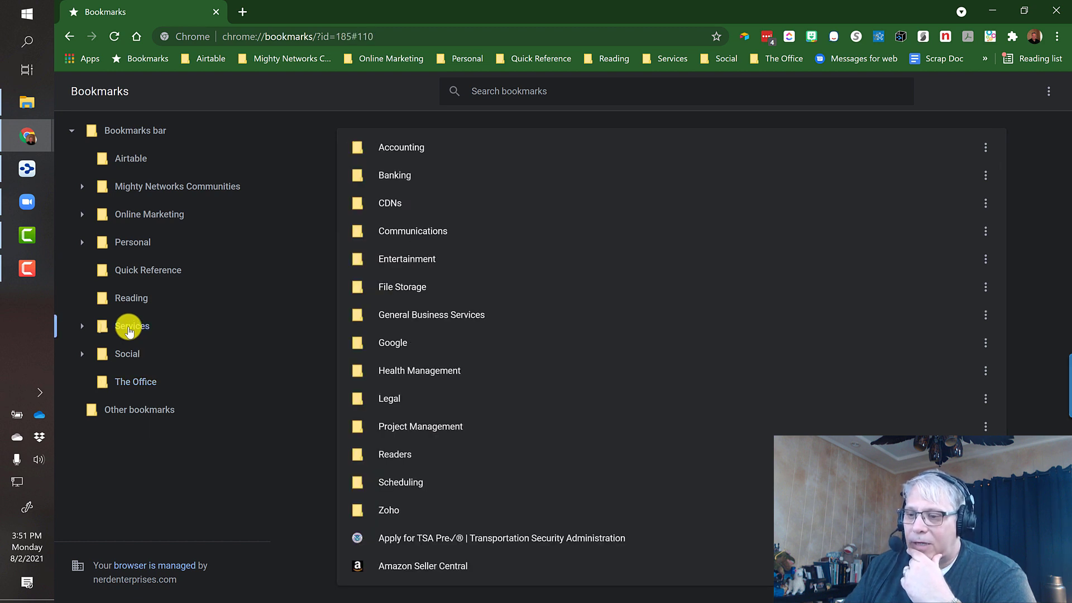
{"action": "left_click", "coordinate": [119, 385]}
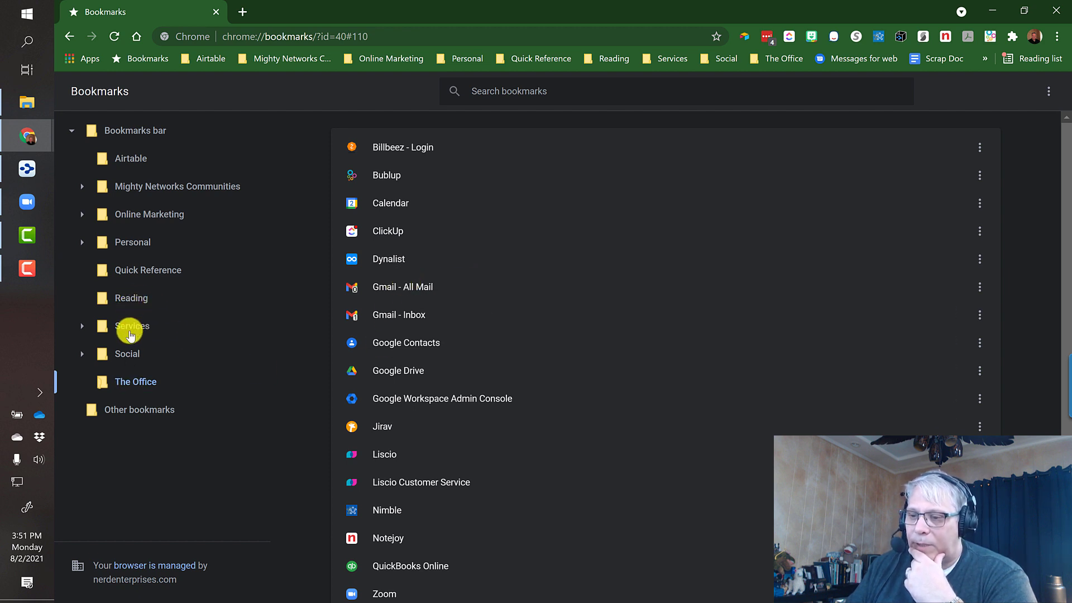
{"action": "left_click", "coordinate": [122, 331]}
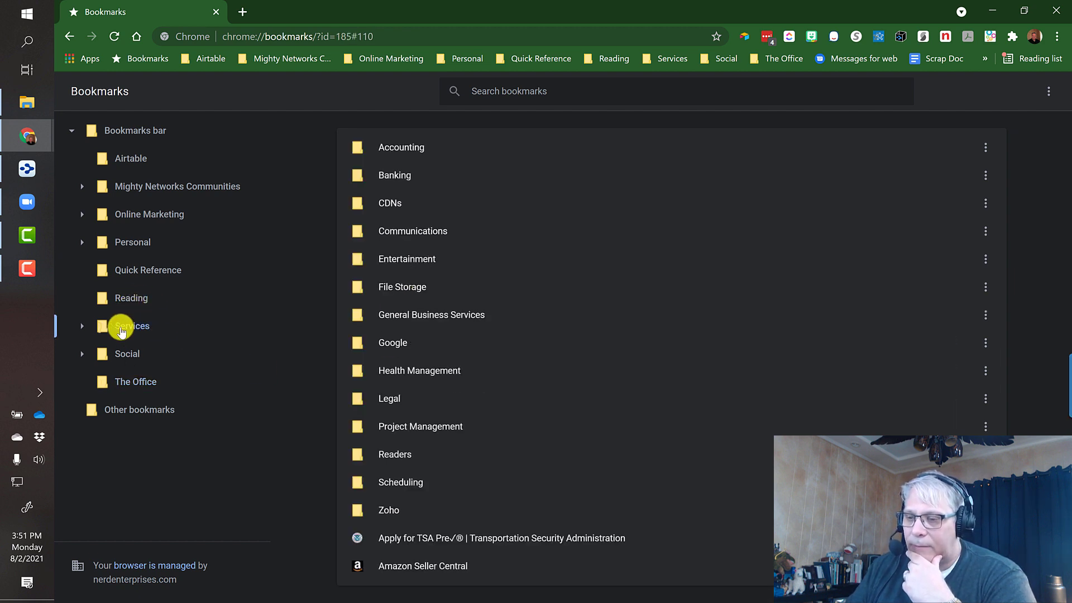
{"action": "left_click", "coordinate": [81, 329]}
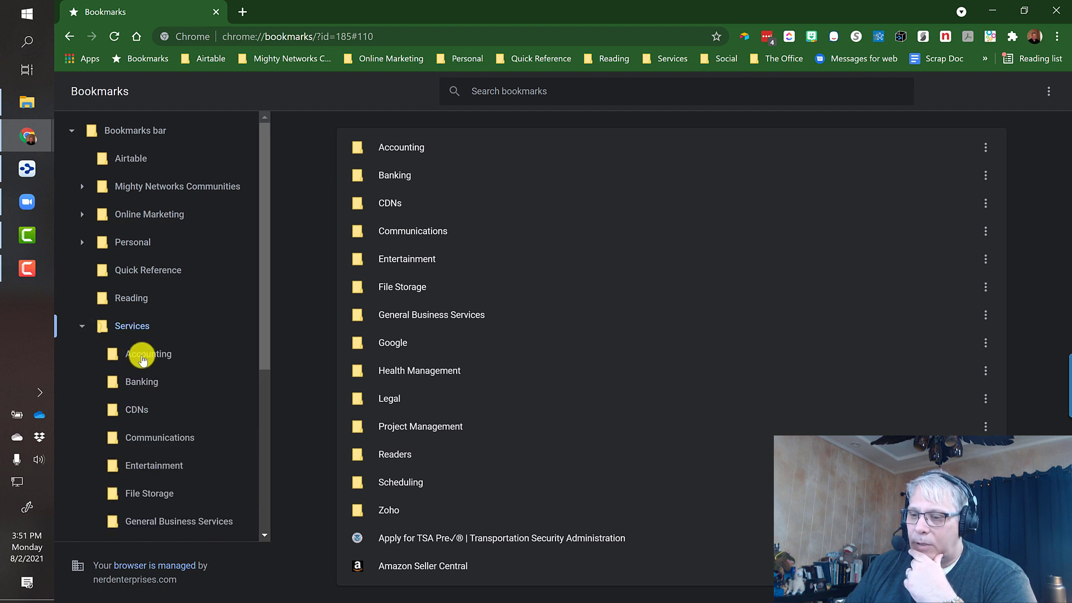
{"action": "scroll", "coordinate": [140, 356], "scroll_direction": "down", "scroll_amount": 3}
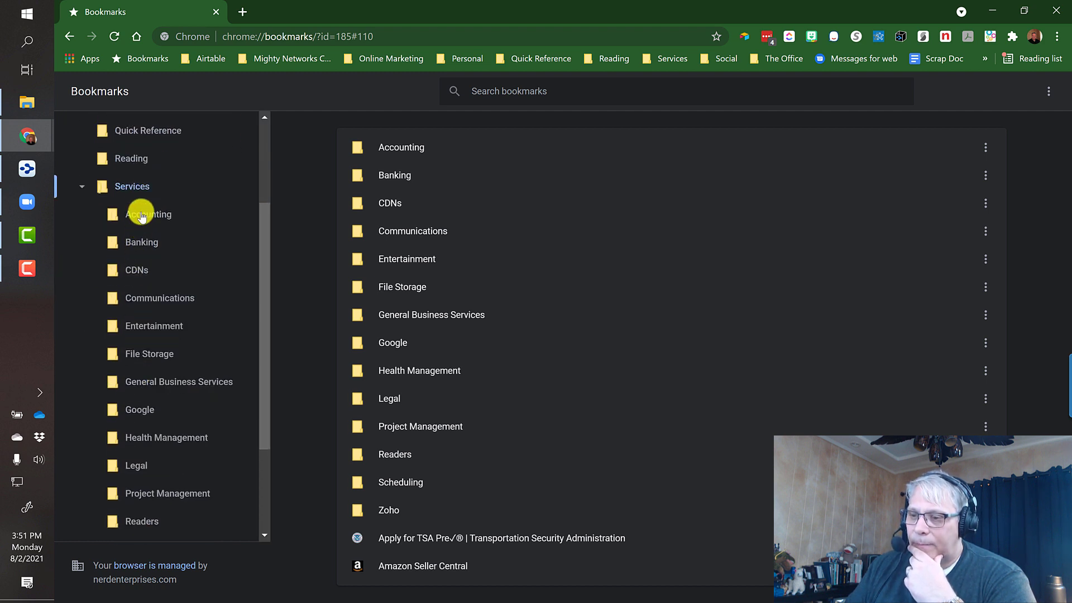
{"action": "left_click", "coordinate": [148, 219]}
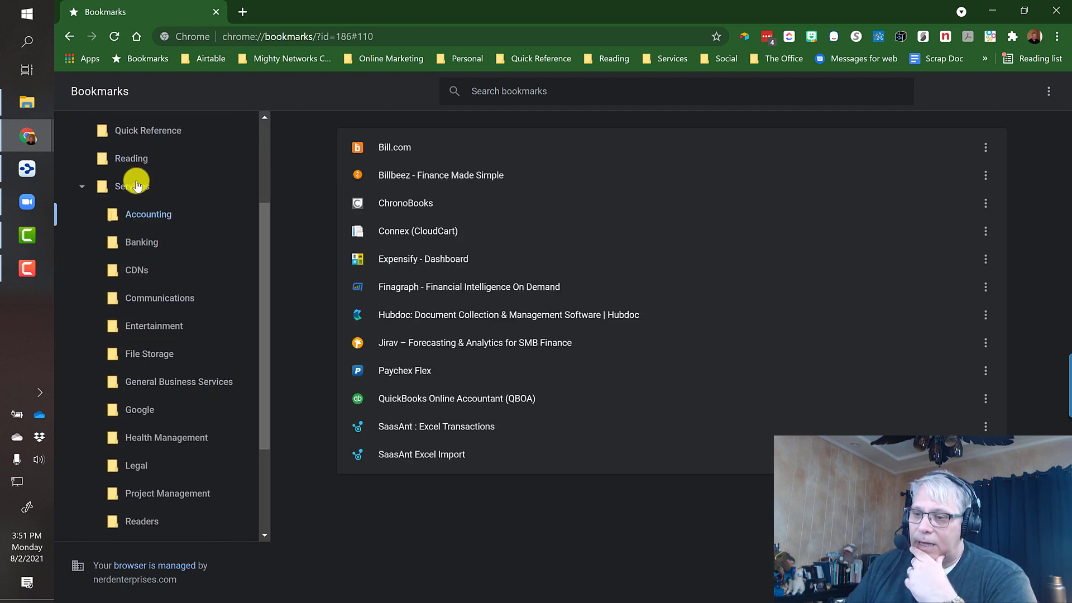
{"action": "left_click", "coordinate": [132, 191]}
{"action": "left_click", "coordinate": [144, 213]}
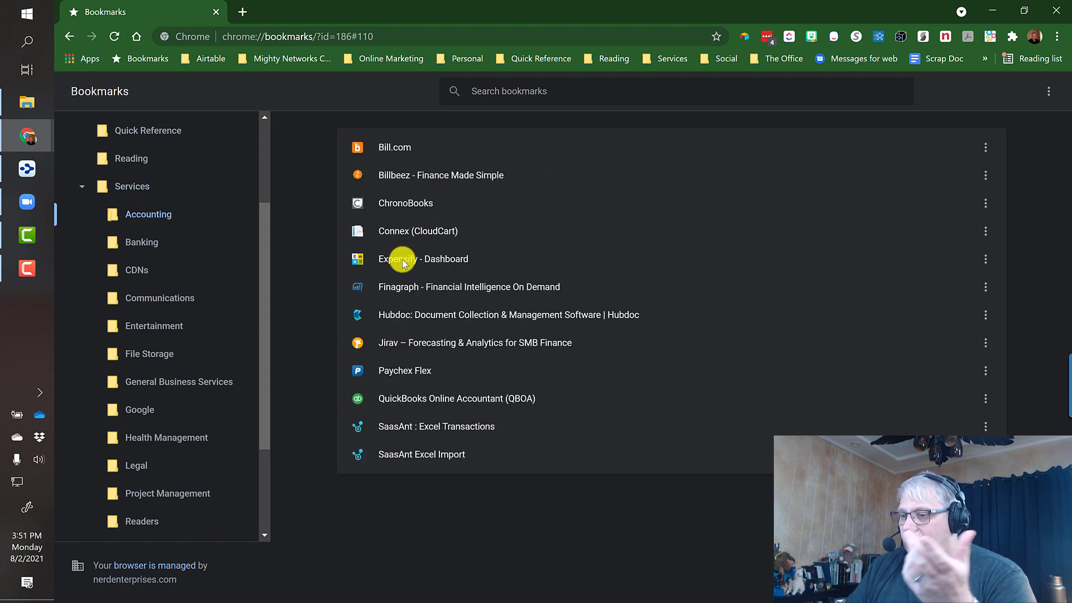
Review the bookmarks in the Banking and CDNs subfolders.
{"action": "left_click", "coordinate": [142, 244]}
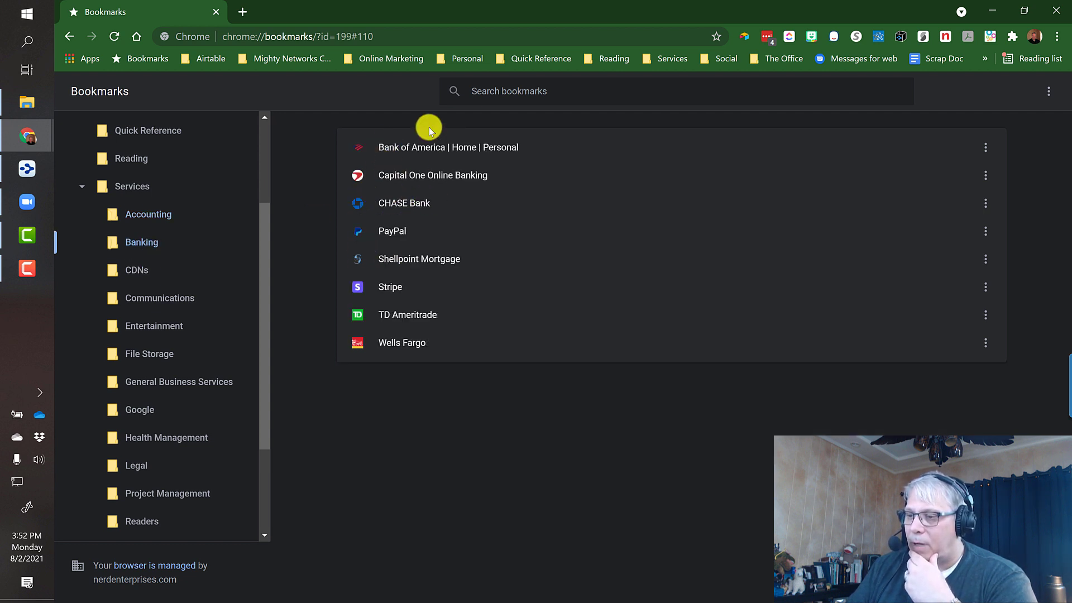
{"action": "left_click", "coordinate": [141, 274]}
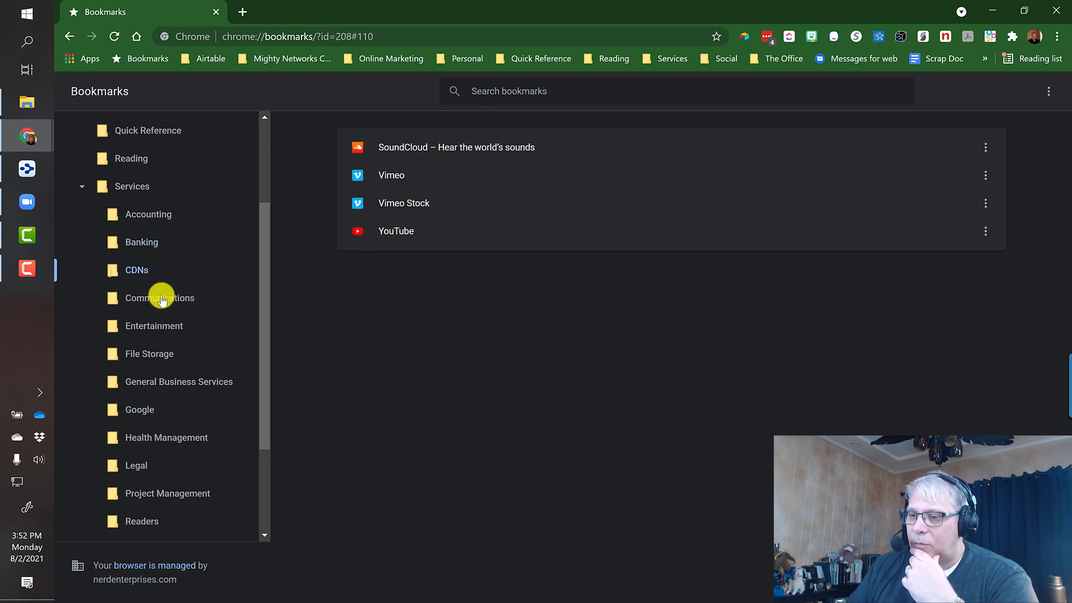
{"action": "scroll", "coordinate": [159, 406], "scroll_direction": "down", "scroll_amount": 1}
{"action": "scroll", "coordinate": [159, 406], "scroll_direction": "down", "scroll_amount": 3}
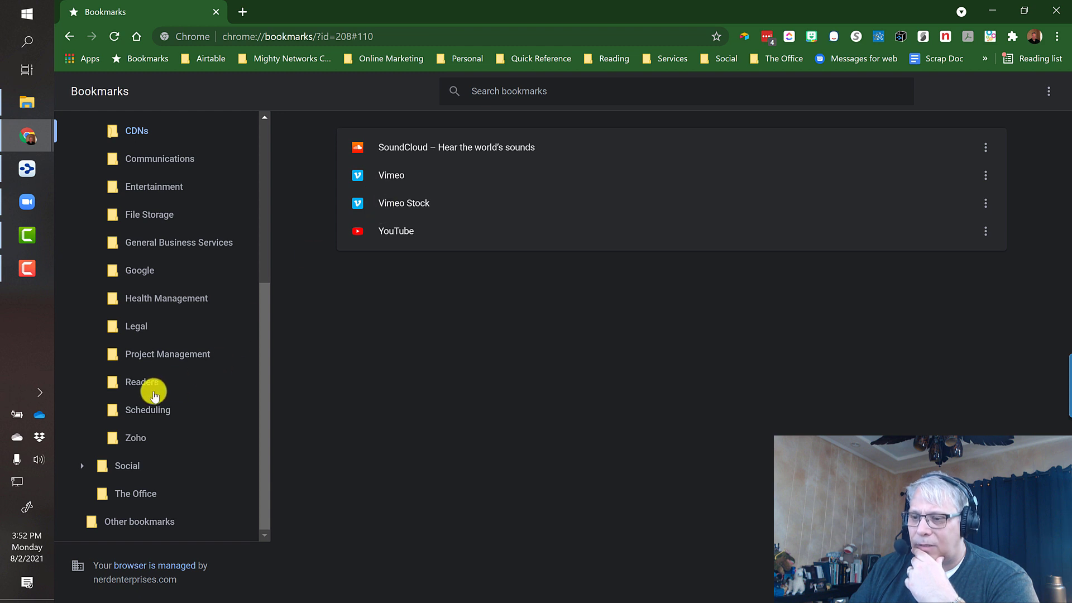
{"action": "scroll", "coordinate": [153, 395], "scroll_direction": "up", "scroll_amount": 5}
{"action": "scroll", "coordinate": [149, 401], "scroll_direction": "down", "scroll_amount": 3}
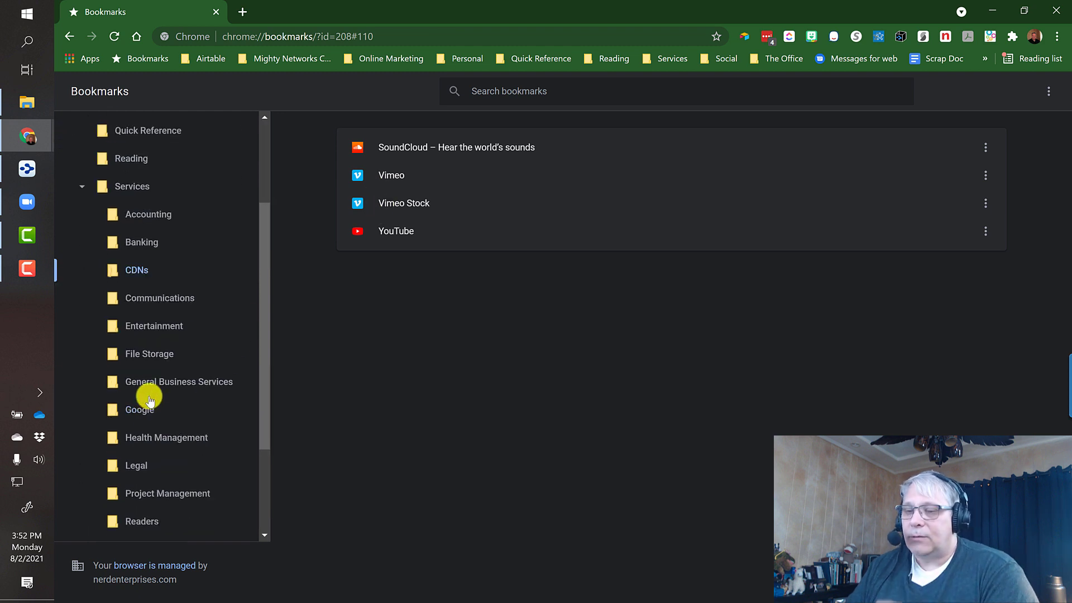
Review Communications, Entertainment (Google Play, Pacman addresses) and File Storage bookmarks.
{"action": "left_click", "coordinate": [141, 300]}
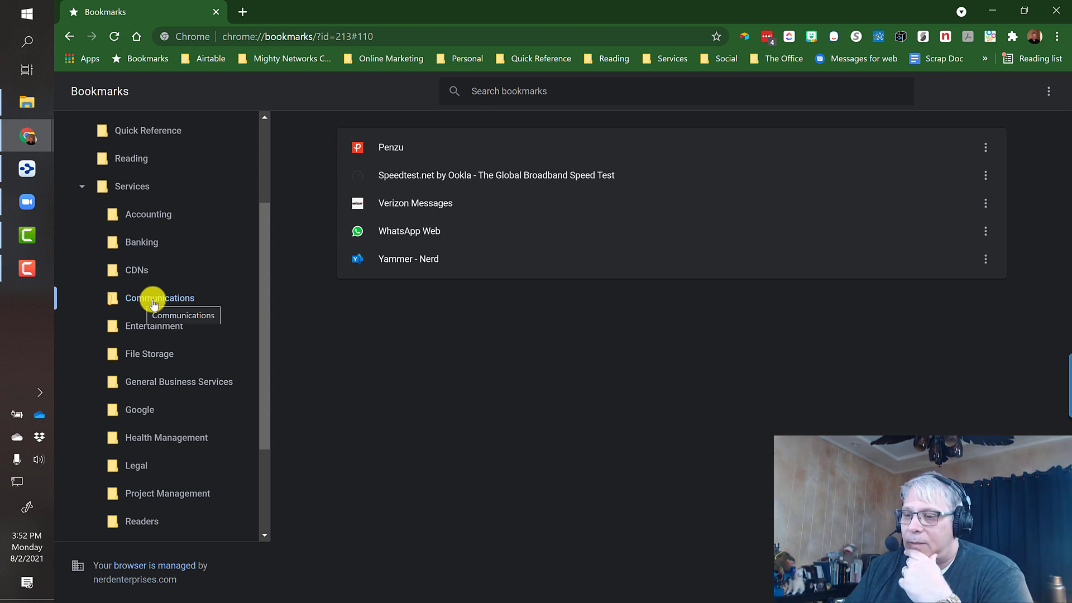
{"action": "left_click", "coordinate": [140, 332]}
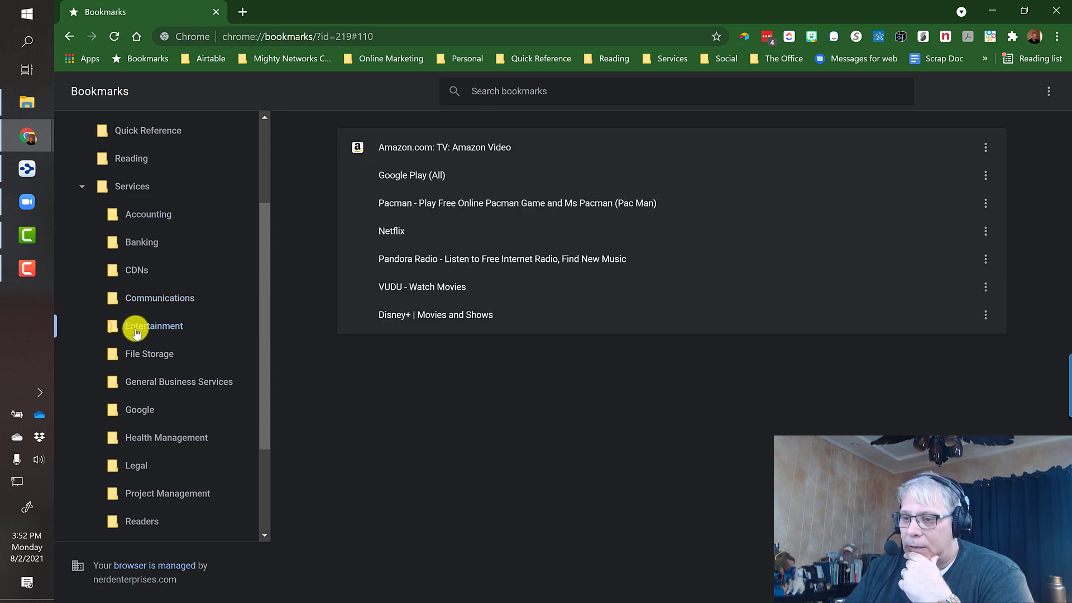
{"action": "left_click", "coordinate": [415, 177]}
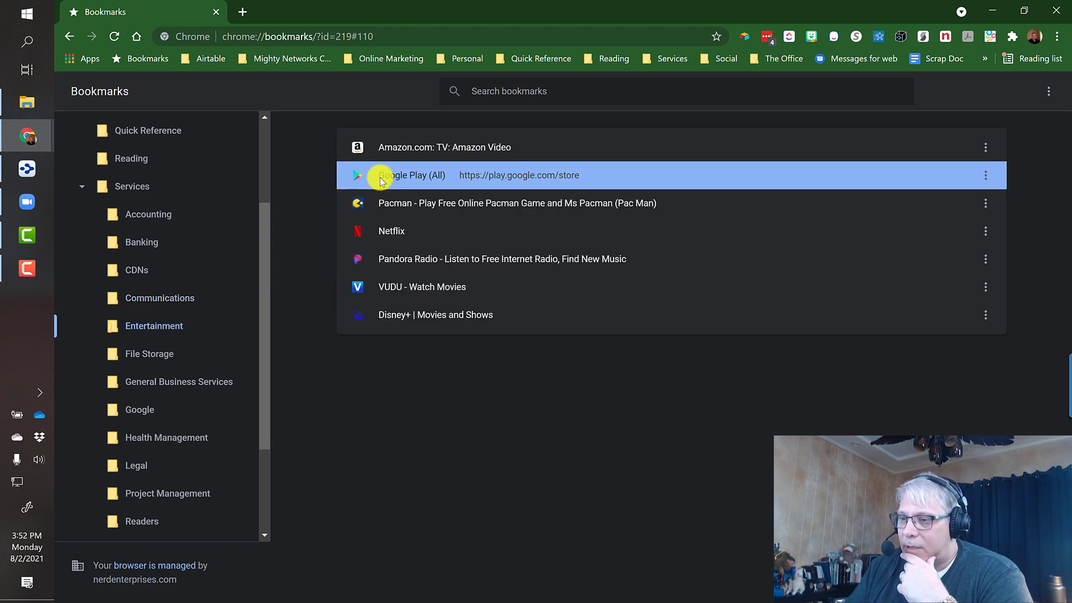
{"action": "left_click", "coordinate": [138, 357]}
{"action": "left_click", "coordinate": [139, 328]}
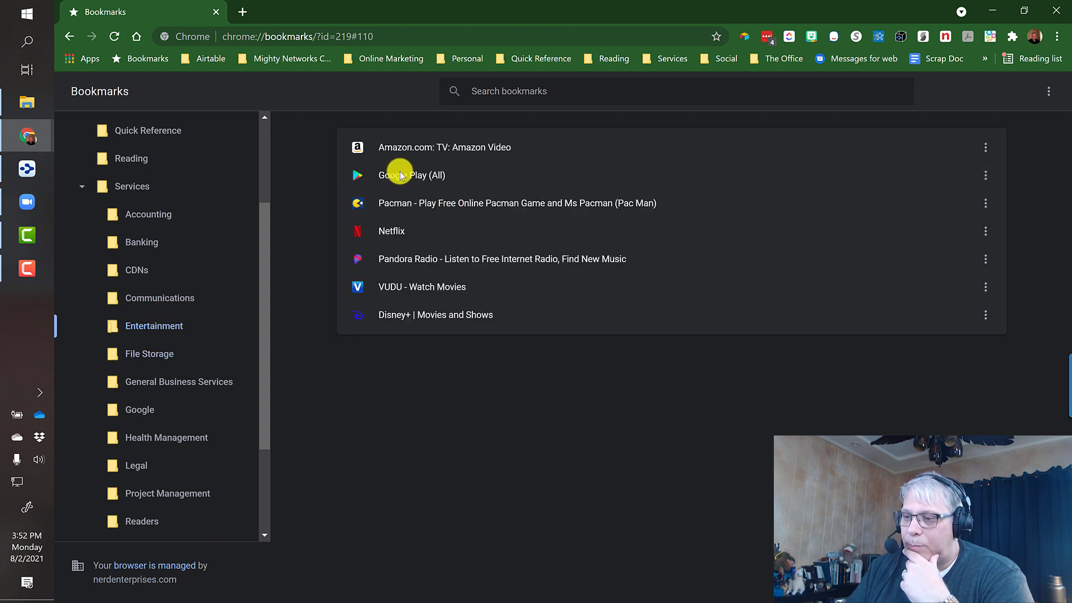
{"action": "left_click", "coordinate": [414, 204]}
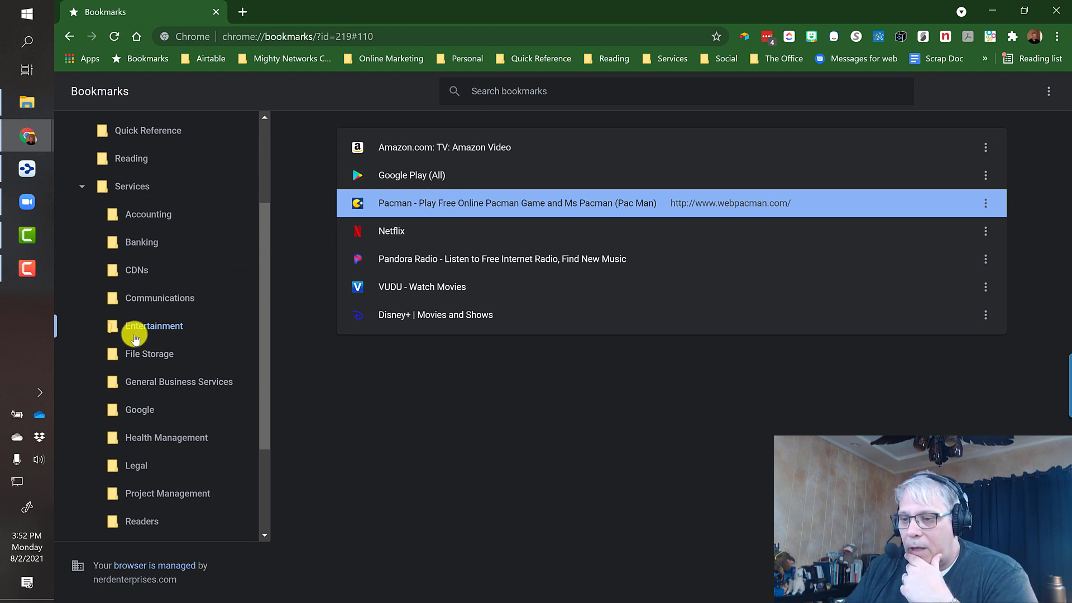
{"action": "left_click", "coordinate": [141, 357]}
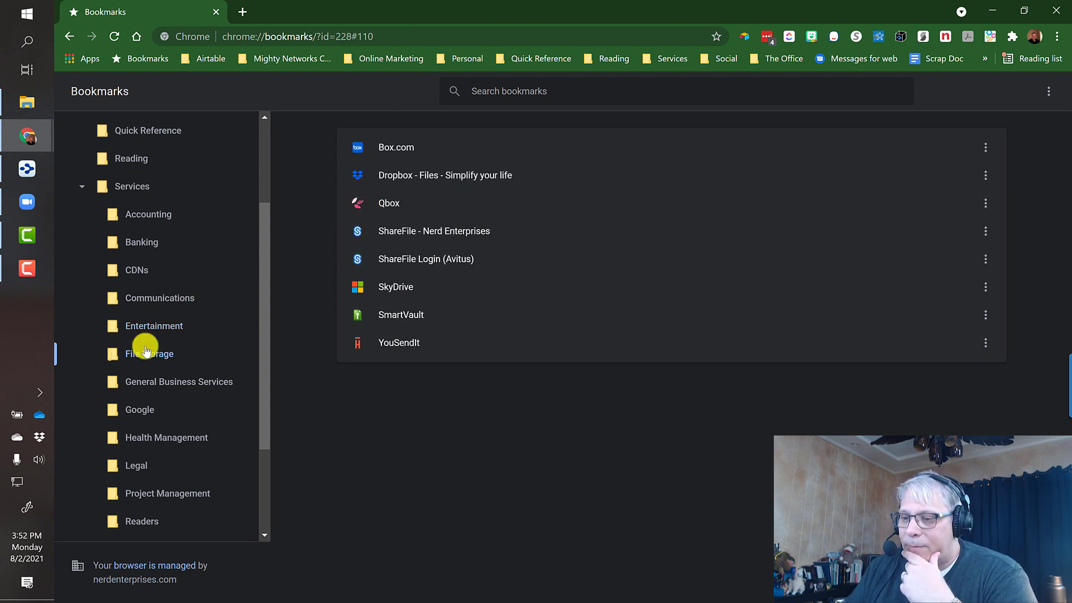
Open the Mighty Networks Communities folder and launch the Sethworks bookmark in a new tab.
{"action": "left_click", "coordinate": [82, 189]}
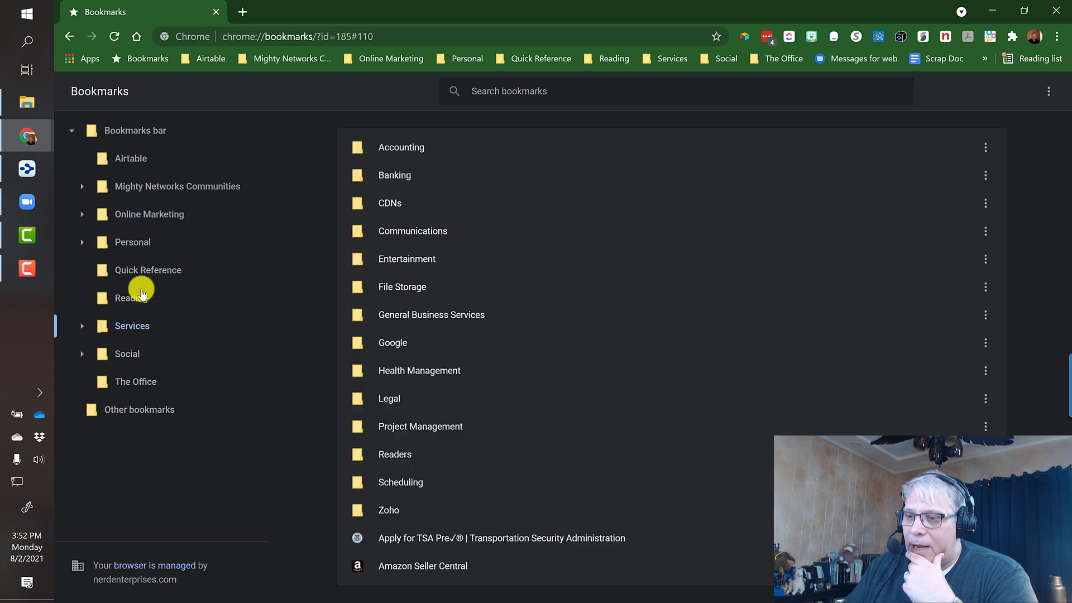
{"action": "left_click", "coordinate": [139, 190]}
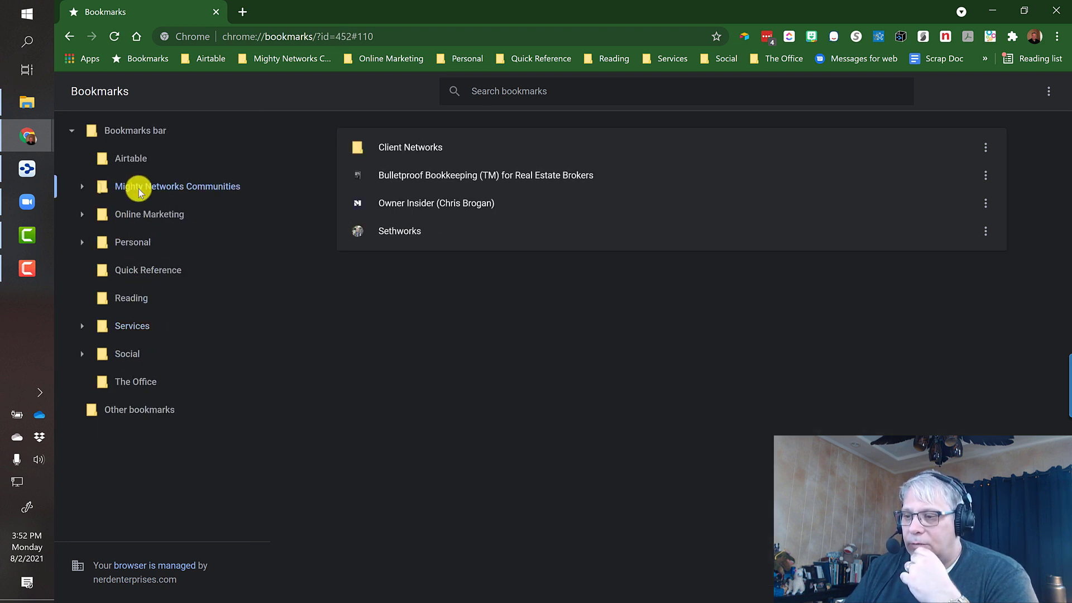
{"action": "double_click", "coordinate": [401, 232]}
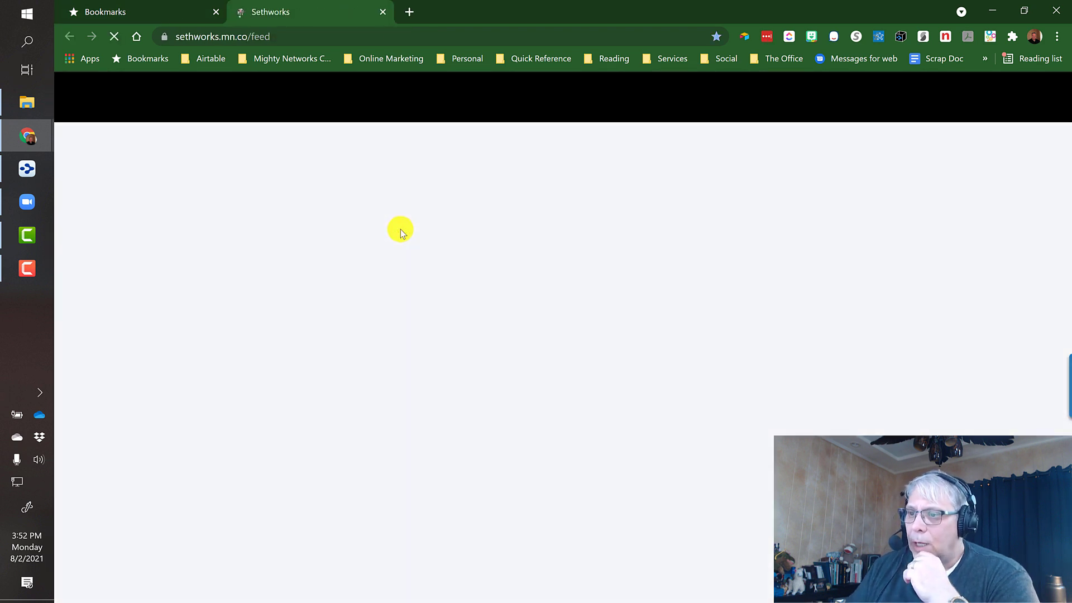
{"action": "left_click", "coordinate": [284, 38]}
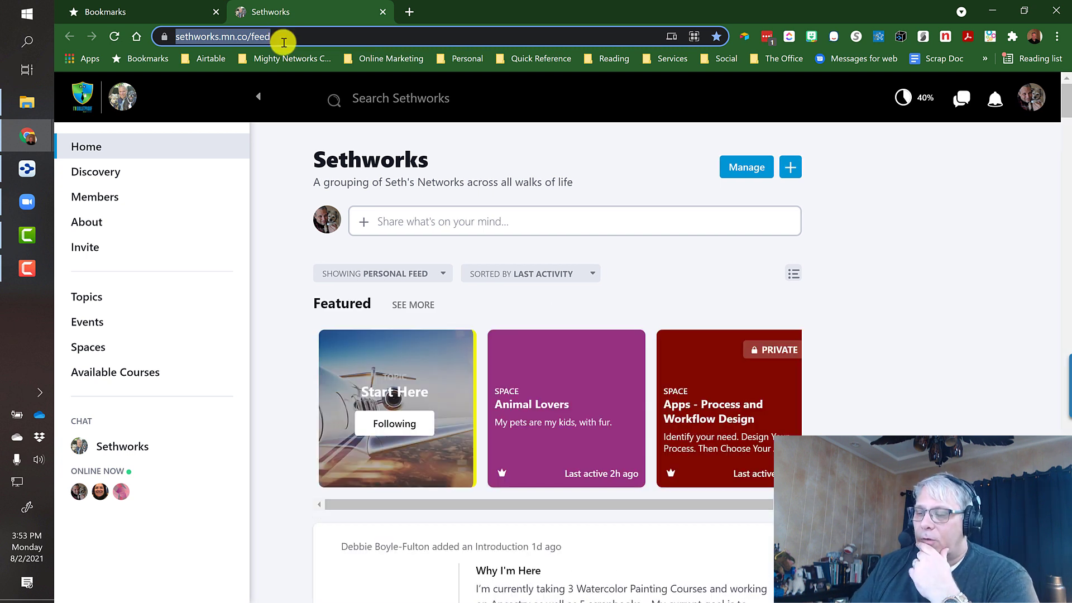
Check the Sethworks page's full address, sethworks.mn.co/feed.
{"action": "left_click", "coordinate": [187, 12]}
{"action": "left_click", "coordinate": [300, 15]}
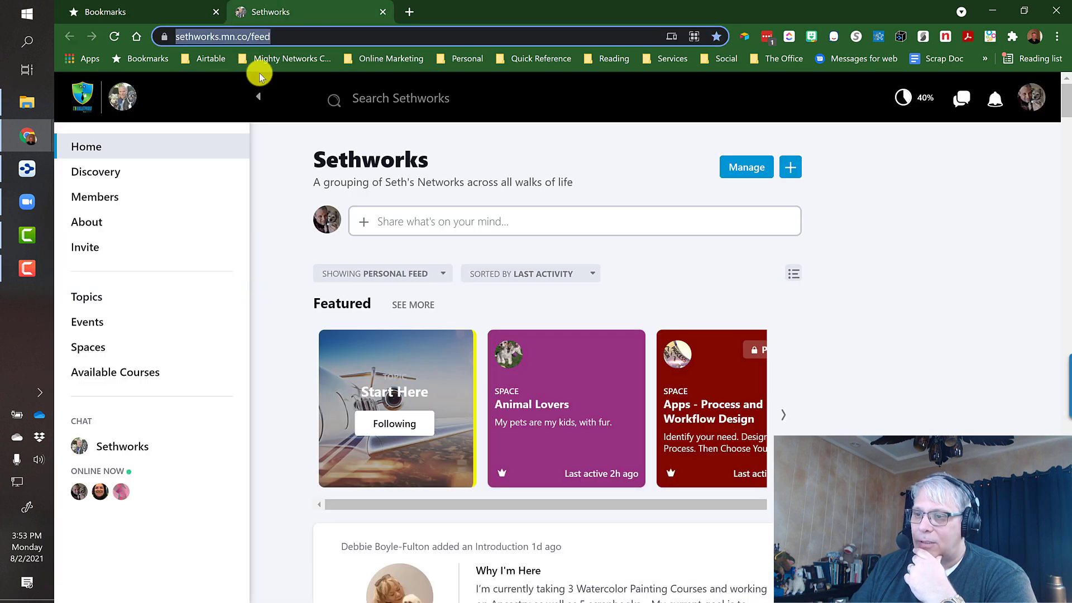
{"action": "left_click", "coordinate": [282, 38]}
{"action": "left_click", "coordinate": [318, 37]}
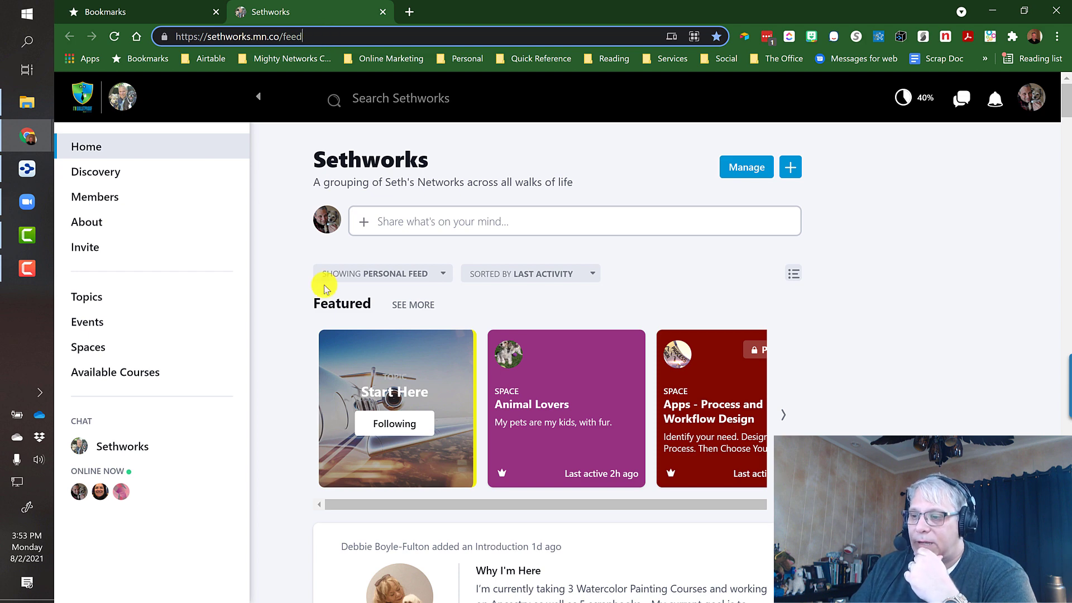
{"action": "scroll", "coordinate": [426, 427], "scroll_direction": "down", "scroll_amount": 3}
{"action": "scroll", "coordinate": [418, 419], "scroll_direction": "down", "scroll_amount": 4}
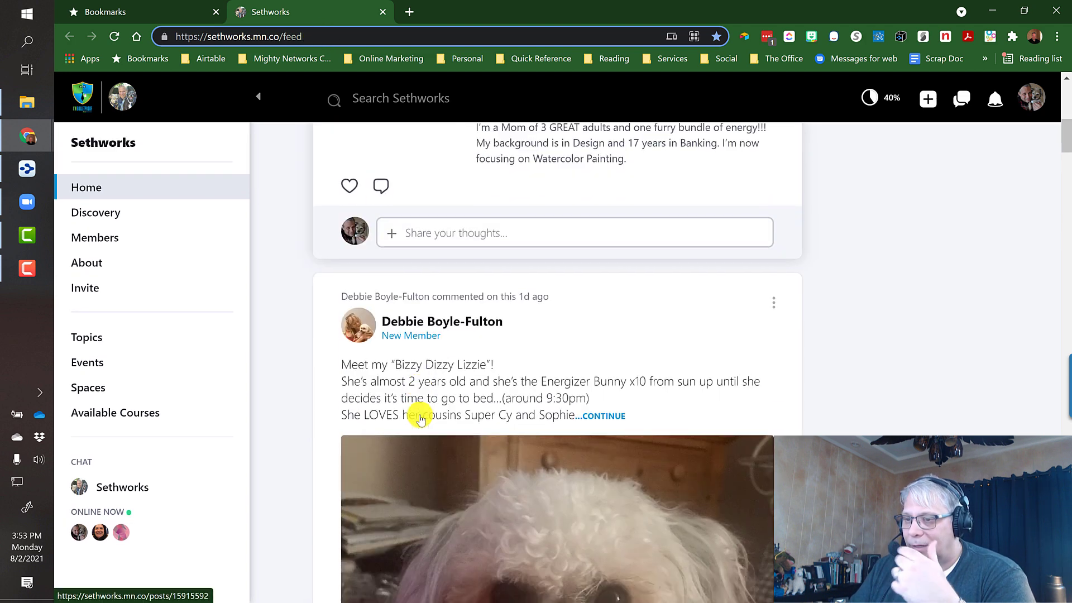
{"action": "scroll", "coordinate": [418, 411], "scroll_direction": "up", "scroll_amount": 7}
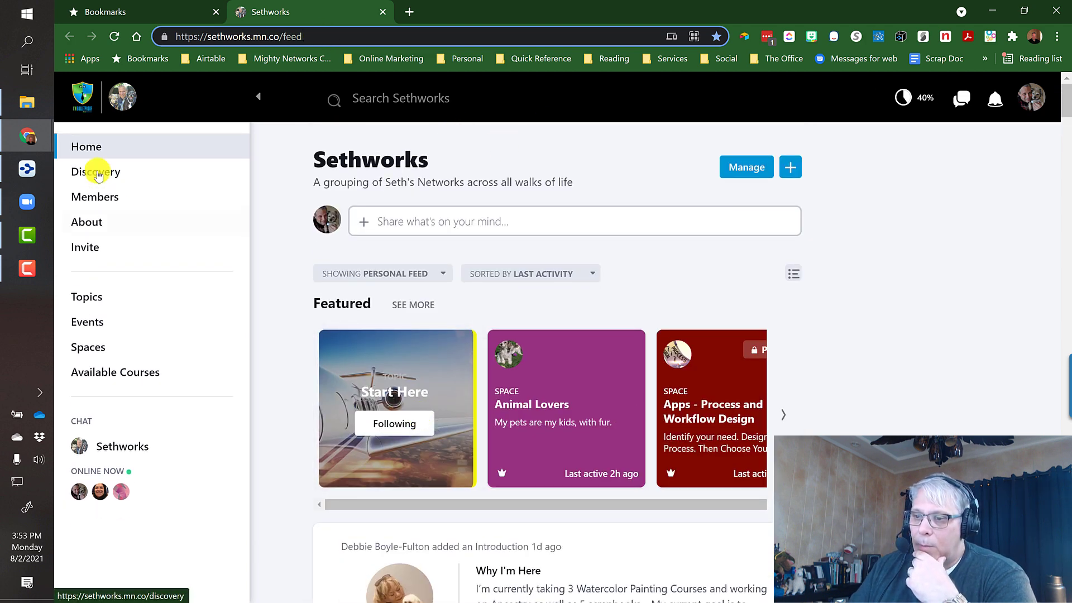
Go to the Sethworks Discovery page and copy its address.
{"action": "left_click", "coordinate": [95, 171]}
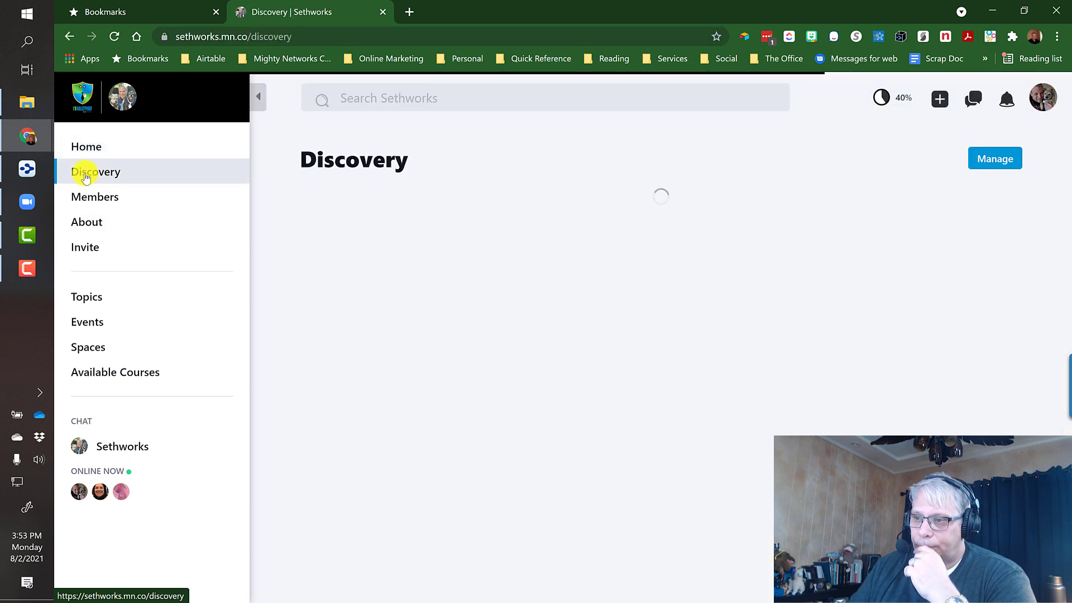
{"action": "left_click", "coordinate": [295, 37]}
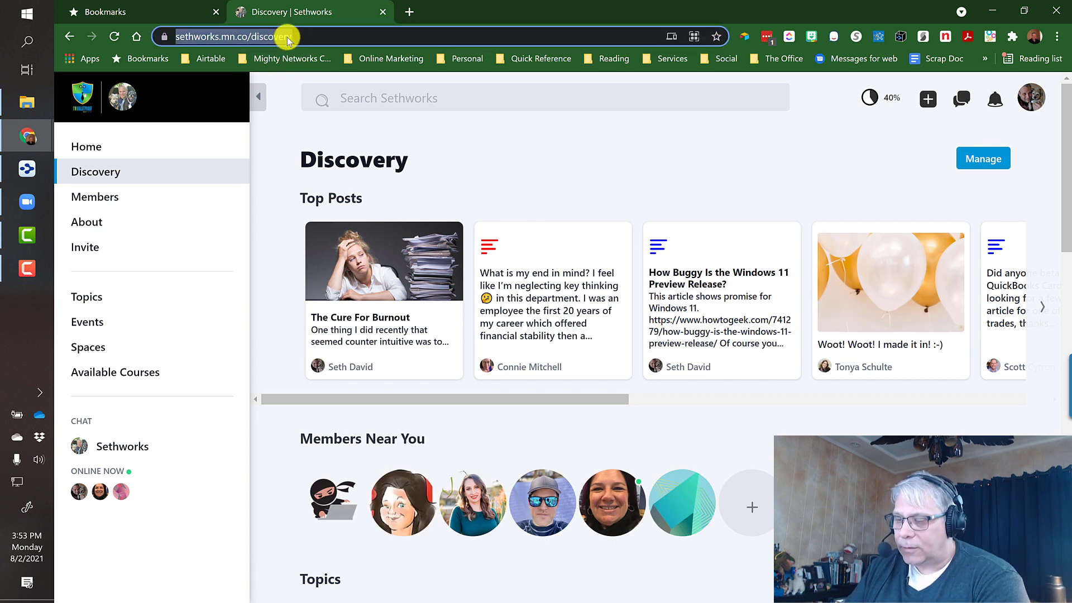
{"action": "left_click", "coordinate": [187, 15]}
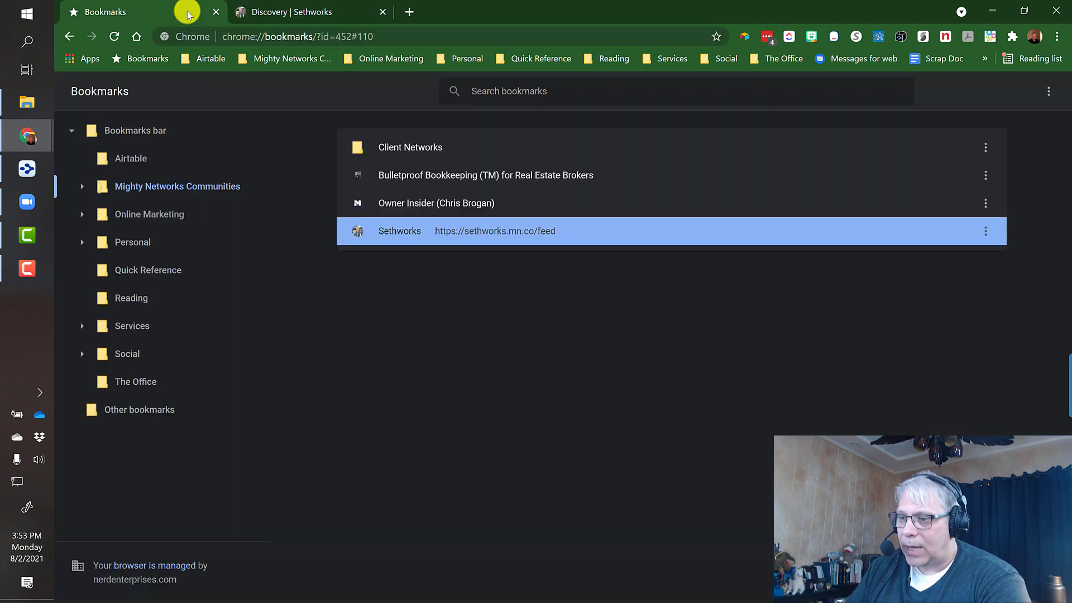
Change the Sethworks bookmark's URL to sethworks.mn.co/discovery and save it.
{"action": "right_click", "coordinate": [463, 232]}
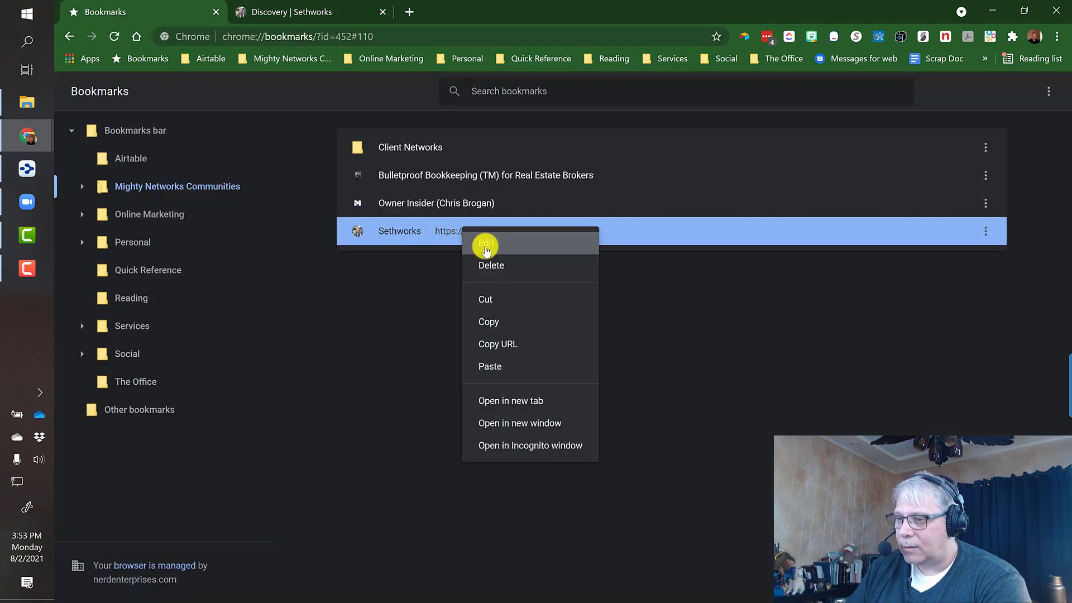
{"action": "left_click", "coordinate": [484, 240]}
{"action": "left_click", "coordinate": [558, 359]}
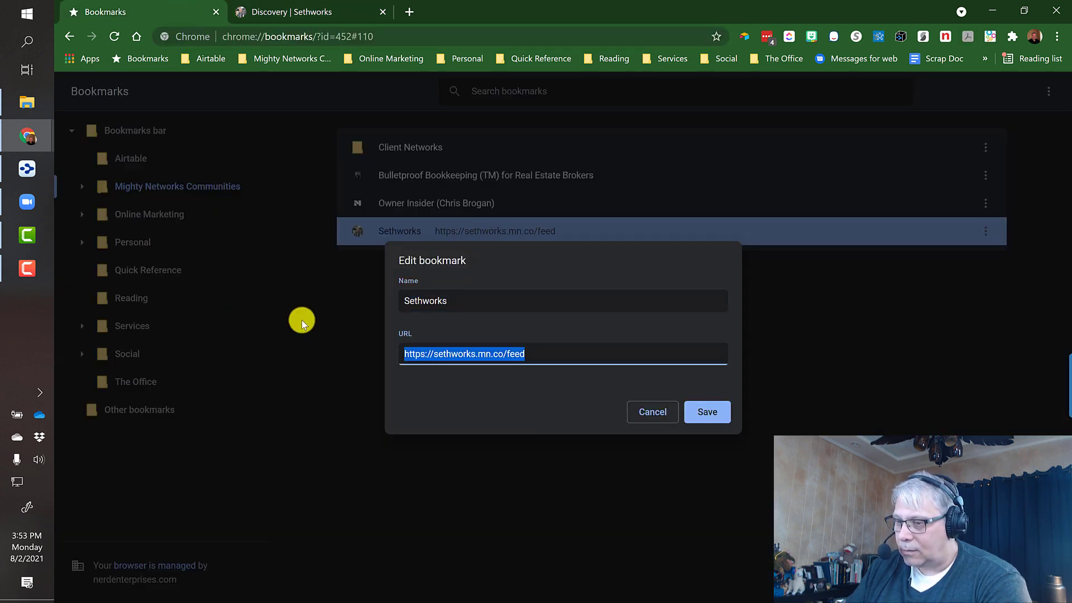
{"action": "left_click", "coordinate": [710, 414]}
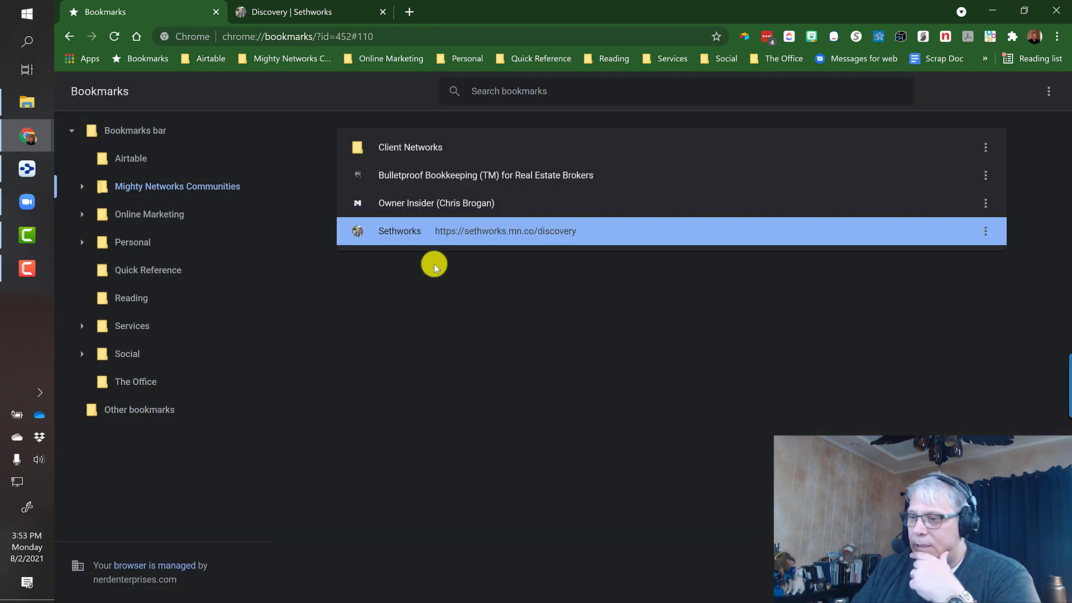
{"action": "left_click", "coordinate": [324, 12]}
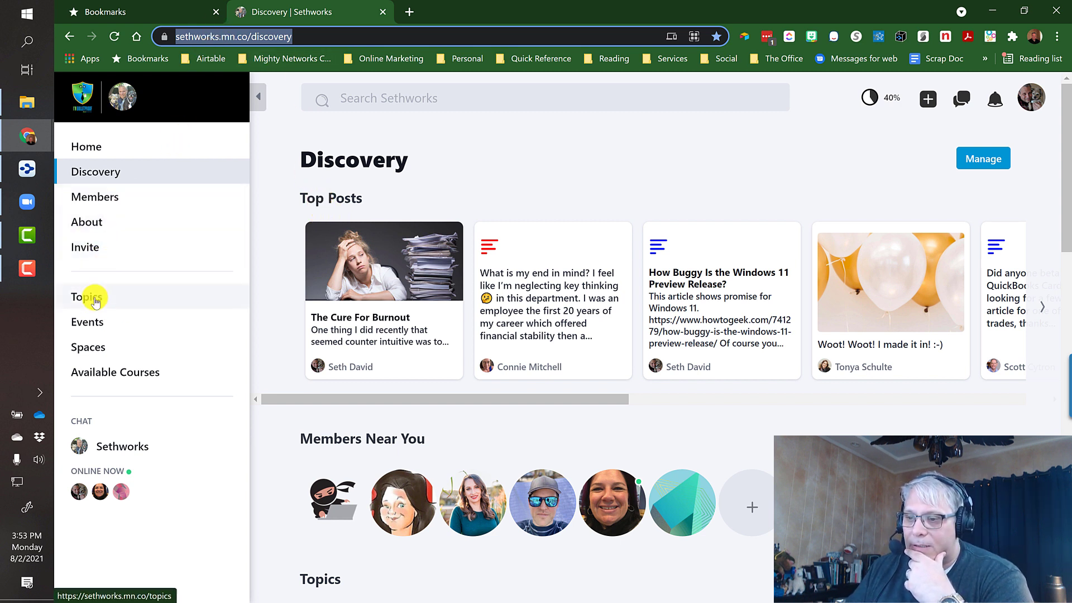
Go via Spaces to the Apps - Process and Workflow Design feed and select its URL.
{"action": "left_click", "coordinate": [85, 349]}
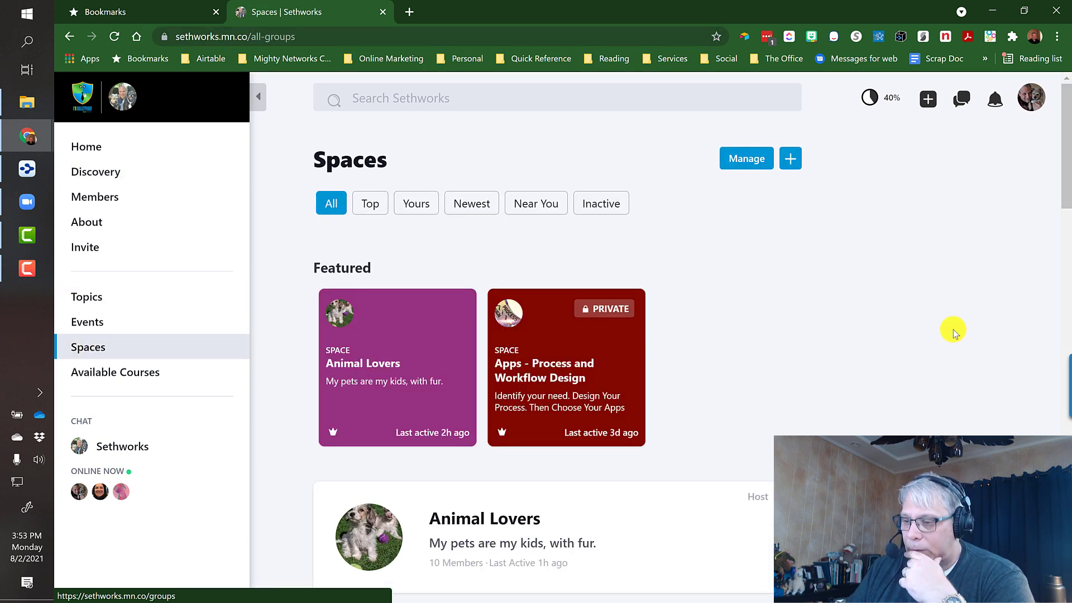
{"action": "scroll", "coordinate": [854, 350], "scroll_direction": "down", "scroll_amount": 7}
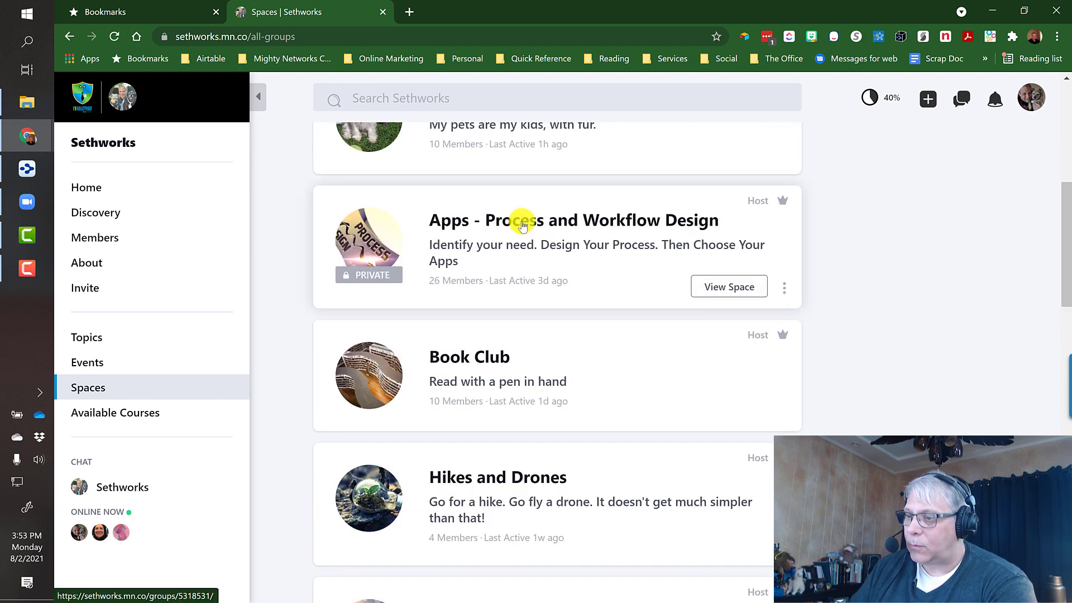
{"action": "left_click", "coordinate": [522, 225]}
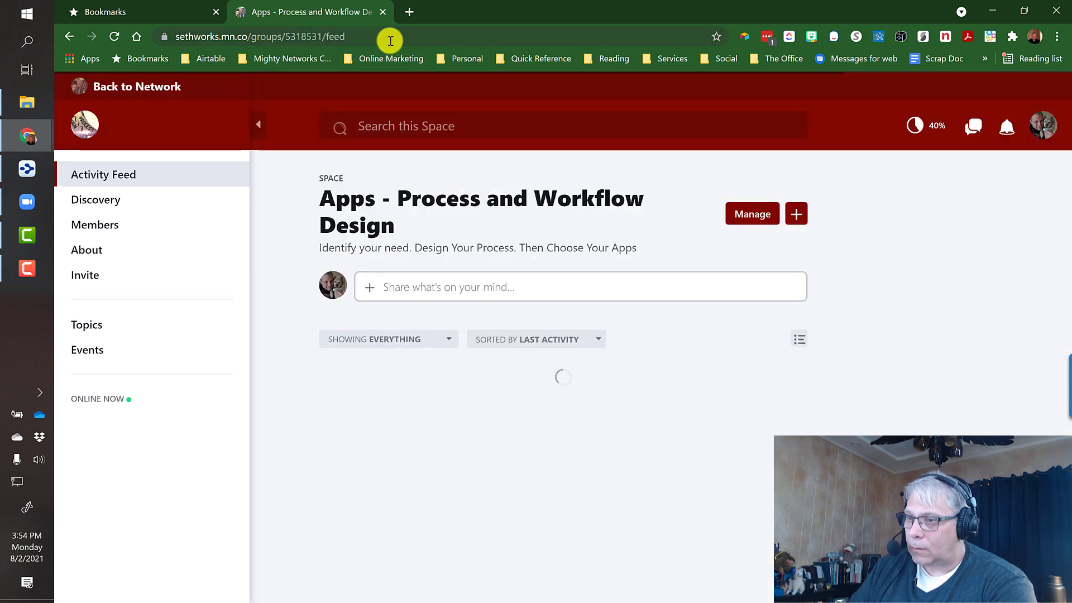
{"action": "left_click", "coordinate": [390, 39]}
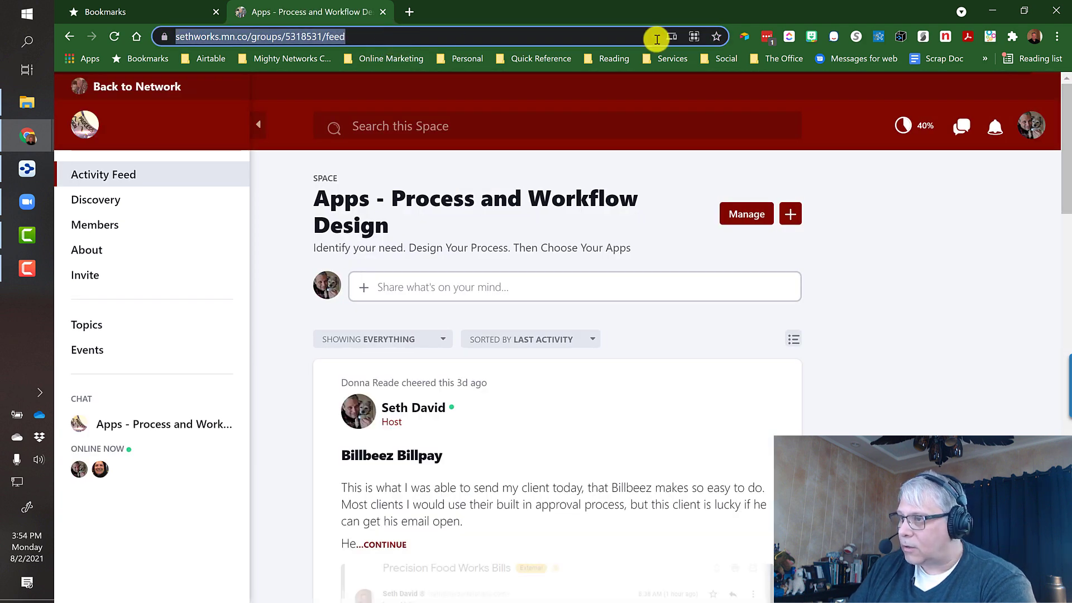
Bookmark the current page into the Mighty Networks Communities folder.
{"action": "left_click", "coordinate": [716, 36]}
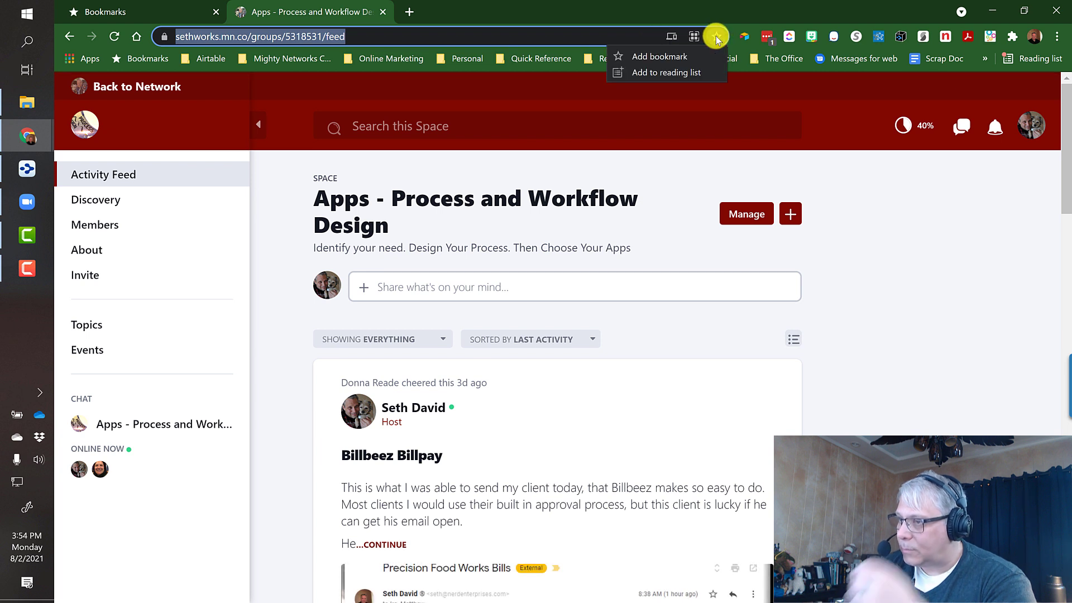
{"action": "left_click", "coordinate": [644, 57]}
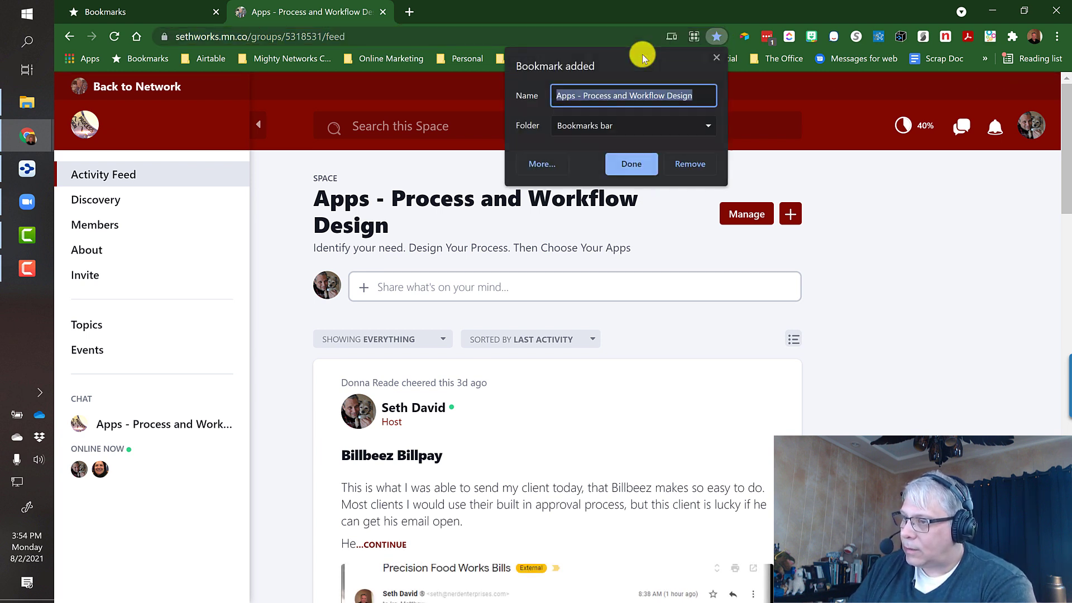
{"action": "left_click", "coordinate": [582, 128]}
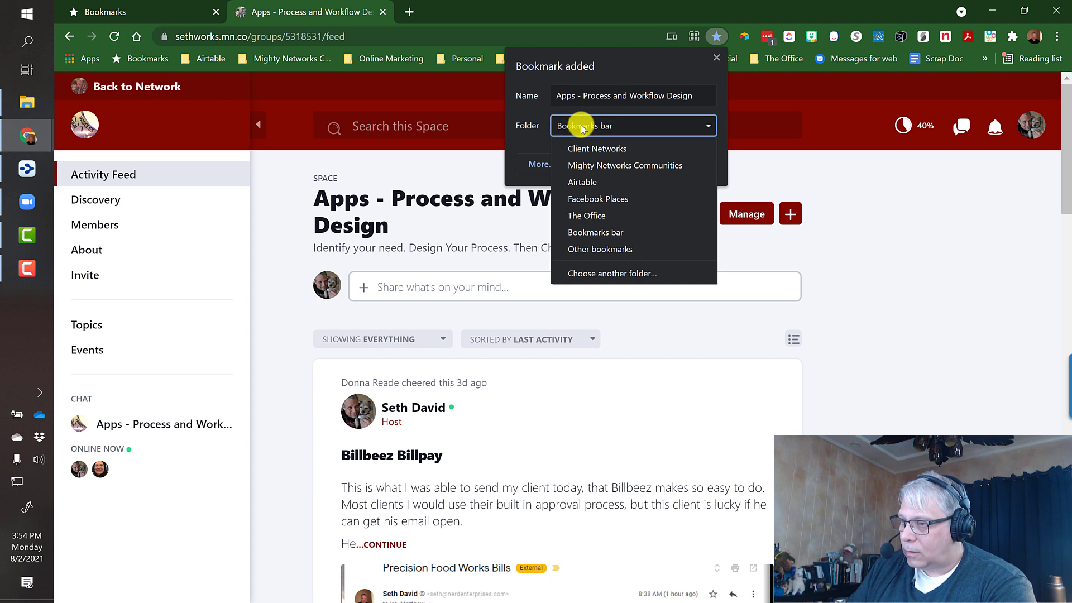
{"action": "left_click", "coordinate": [591, 275]}
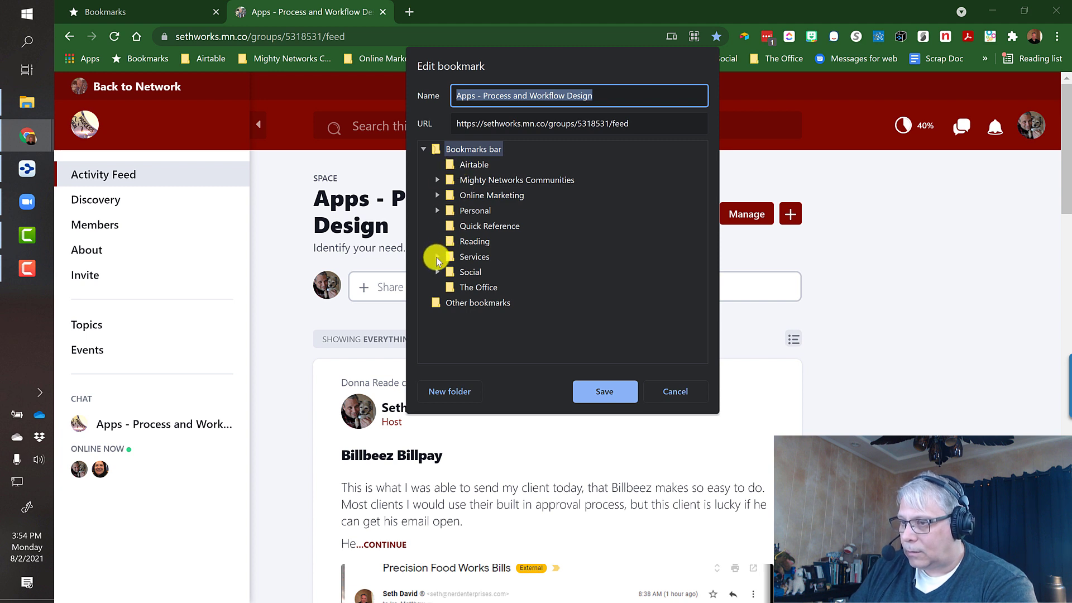
{"action": "left_click", "coordinate": [441, 182]}
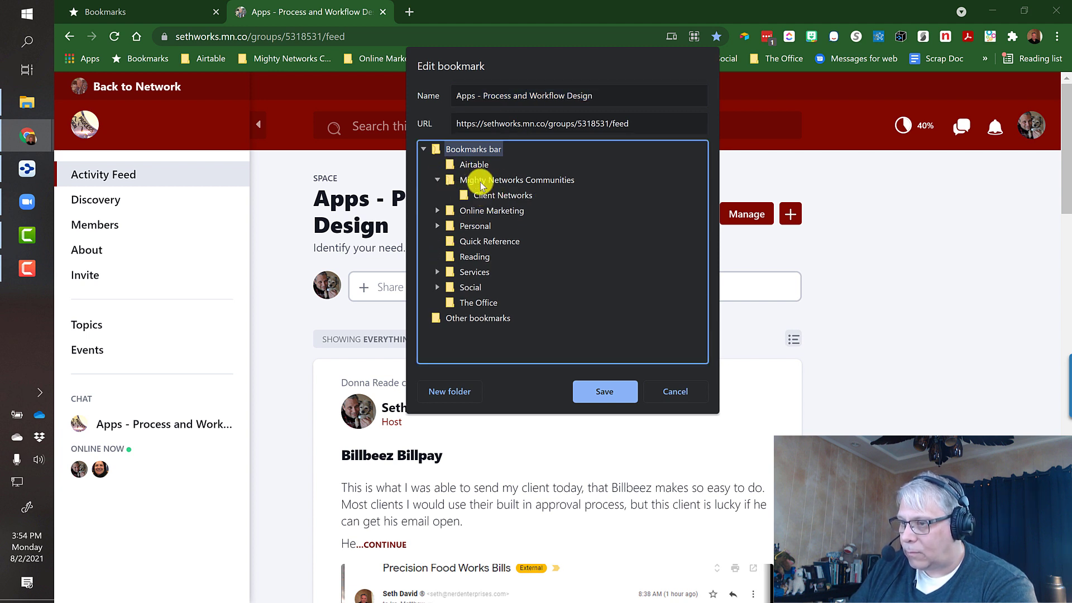
{"action": "left_click", "coordinate": [510, 184]}
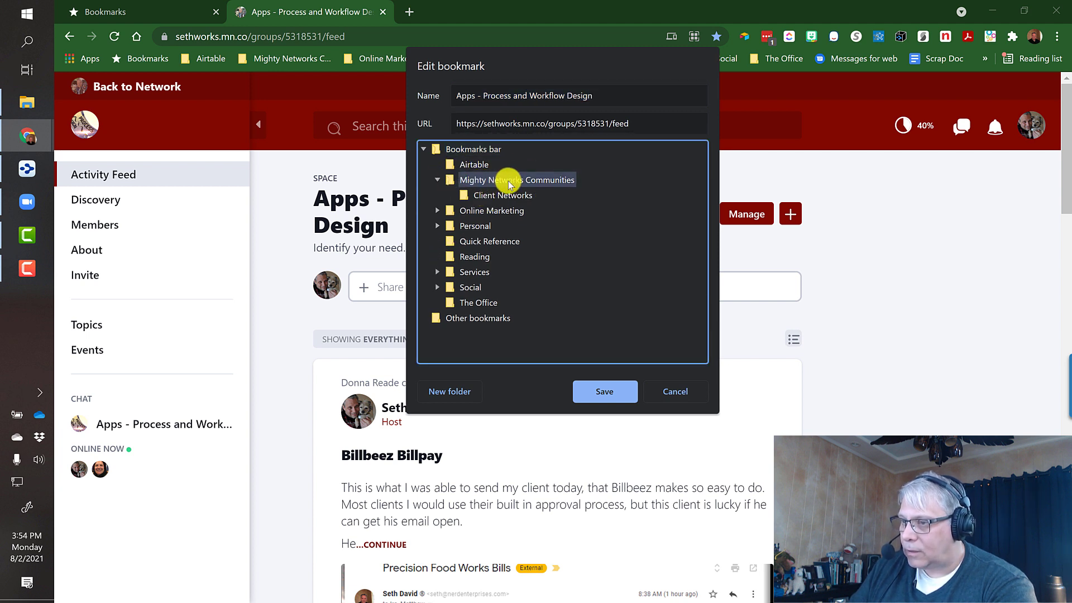
Prefix the bookmark name with 'Sethworks - ' and save it.
{"action": "left_click", "coordinate": [560, 96]}
{"action": "double_click", "coordinate": [463, 96]}
{"action": "left_click", "coordinate": [477, 97]}
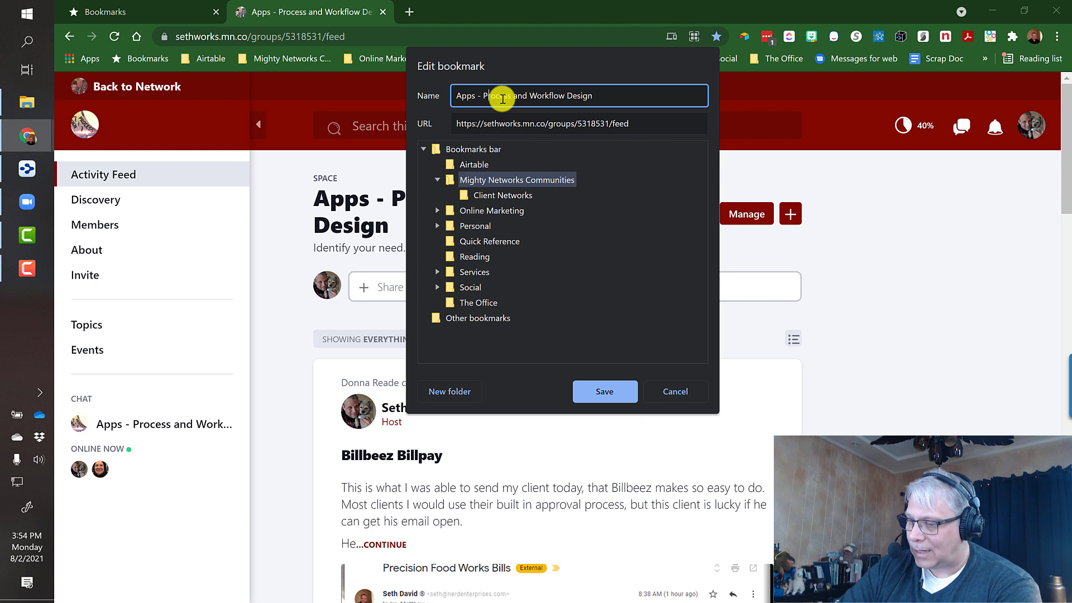
{"action": "type", "text": "Sethworks"}
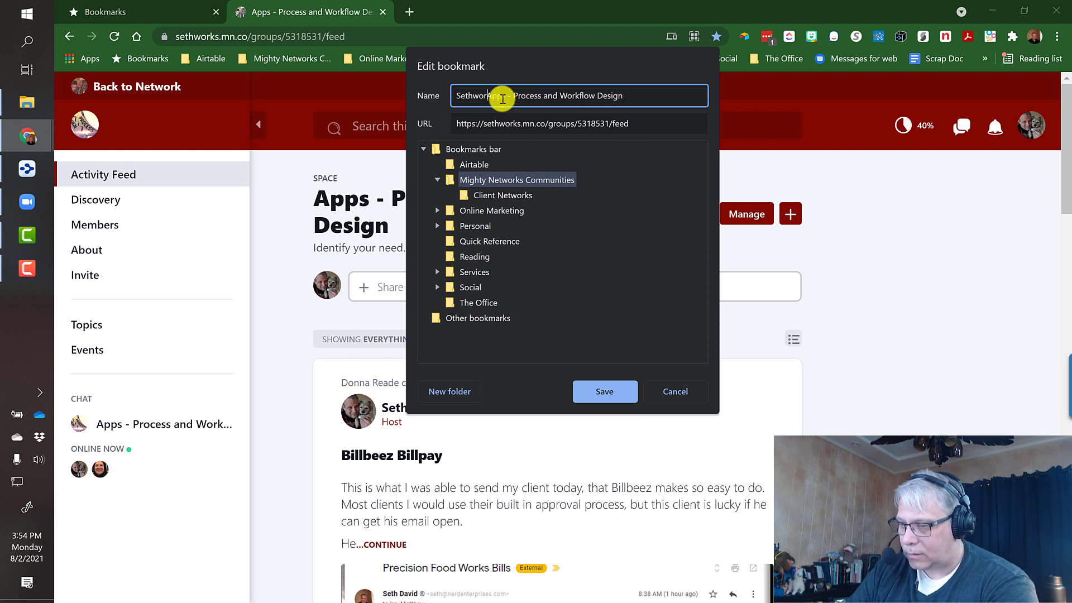
{"action": "type", "text": " -"}
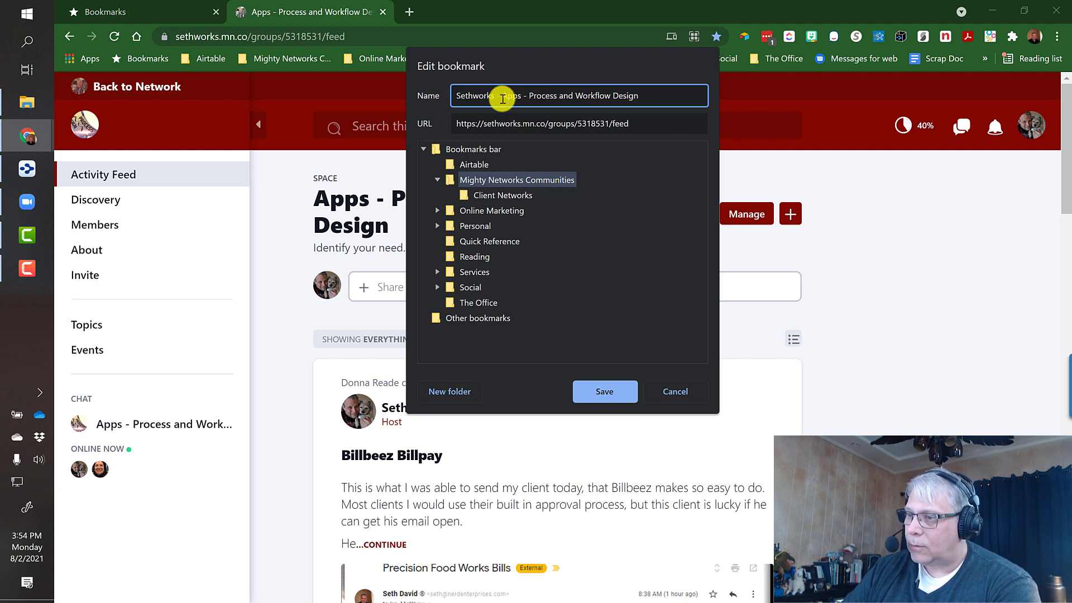
{"action": "left_click", "coordinate": [663, 93]}
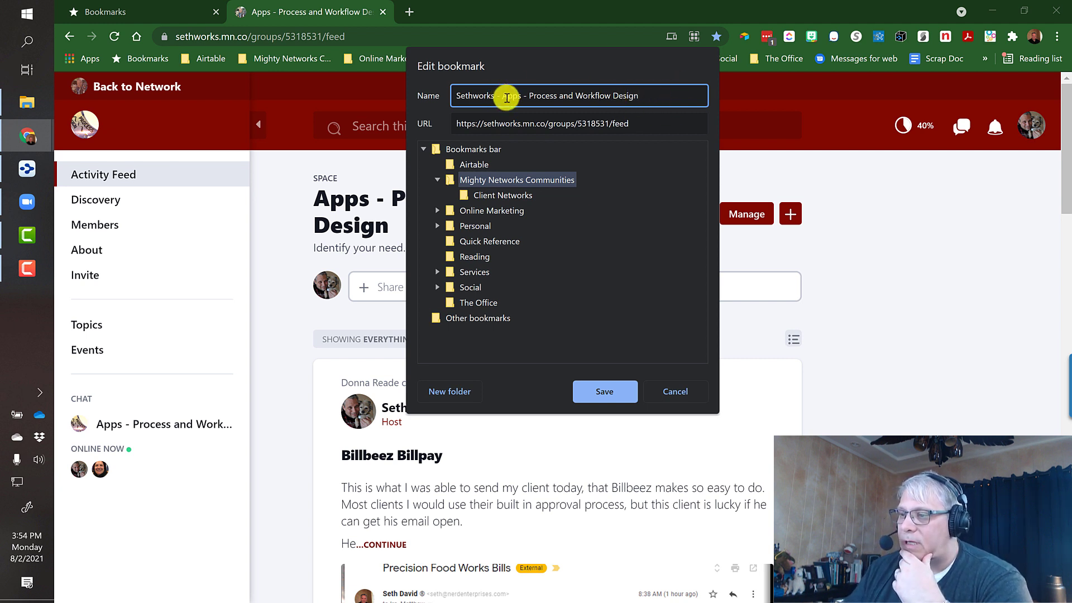
{"action": "left_click", "coordinate": [608, 393]}
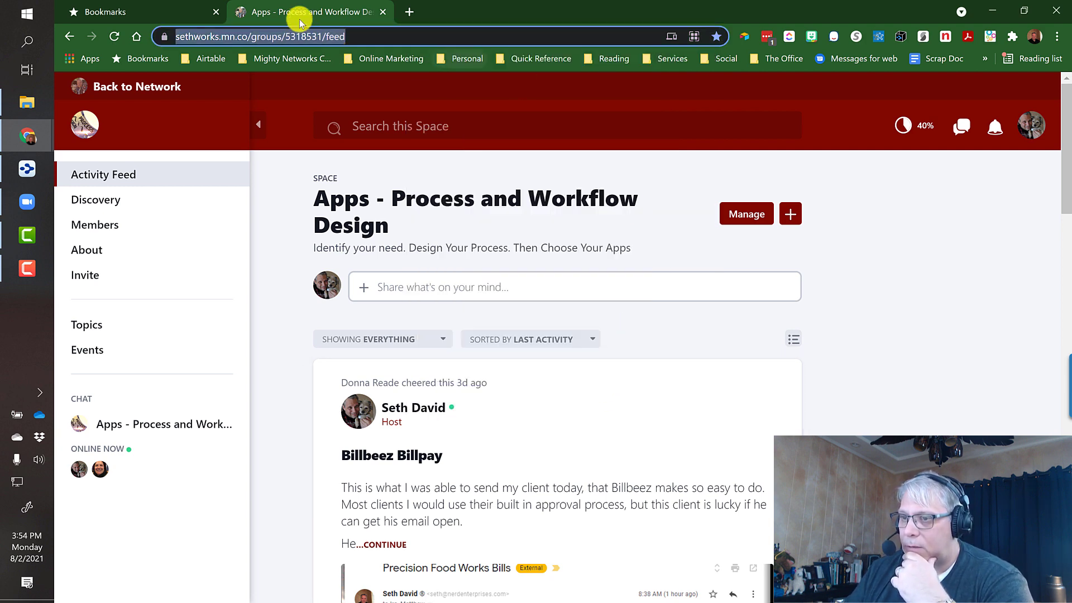
Compare the addresses of the Sethworks and Sethworks - Apps bookmarks.
{"action": "left_click", "coordinate": [158, 19]}
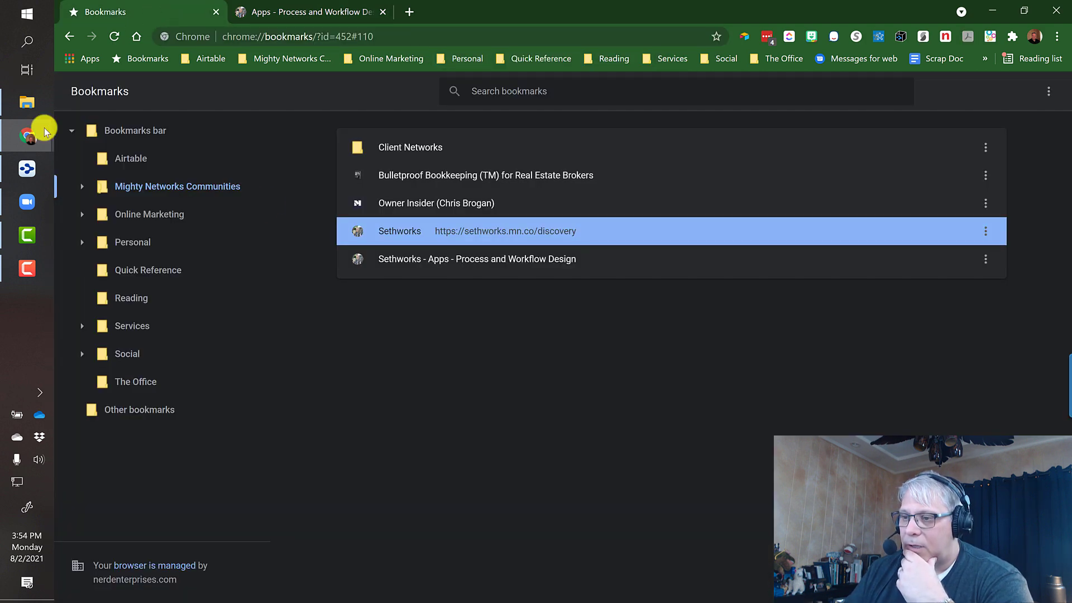
{"action": "left_click", "coordinate": [392, 261]}
{"action": "left_click", "coordinate": [394, 231]}
{"action": "left_click", "coordinate": [403, 254]}
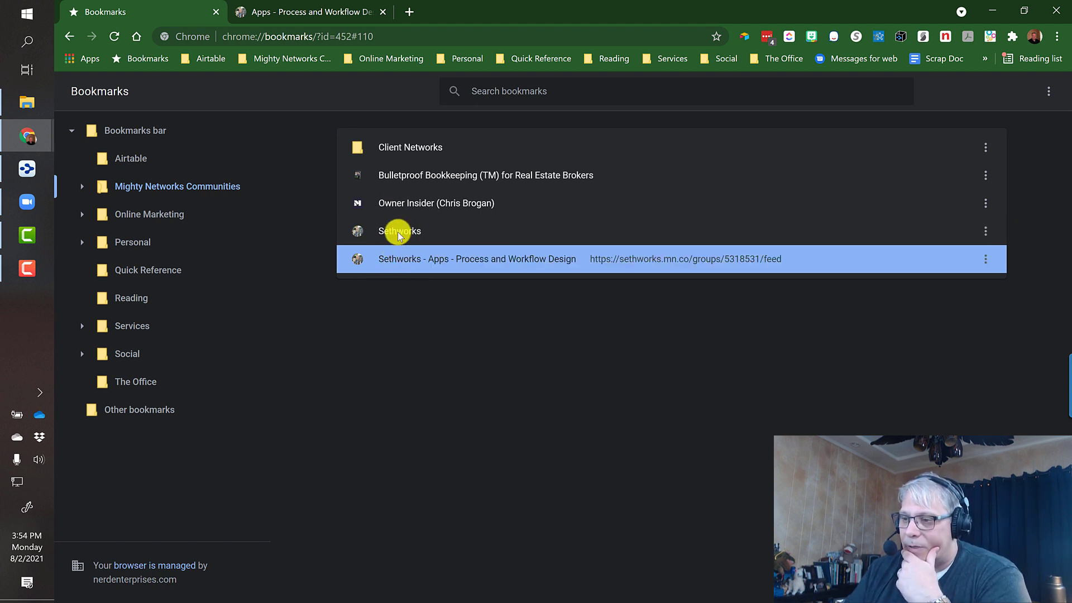
{"action": "left_click", "coordinate": [399, 232]}
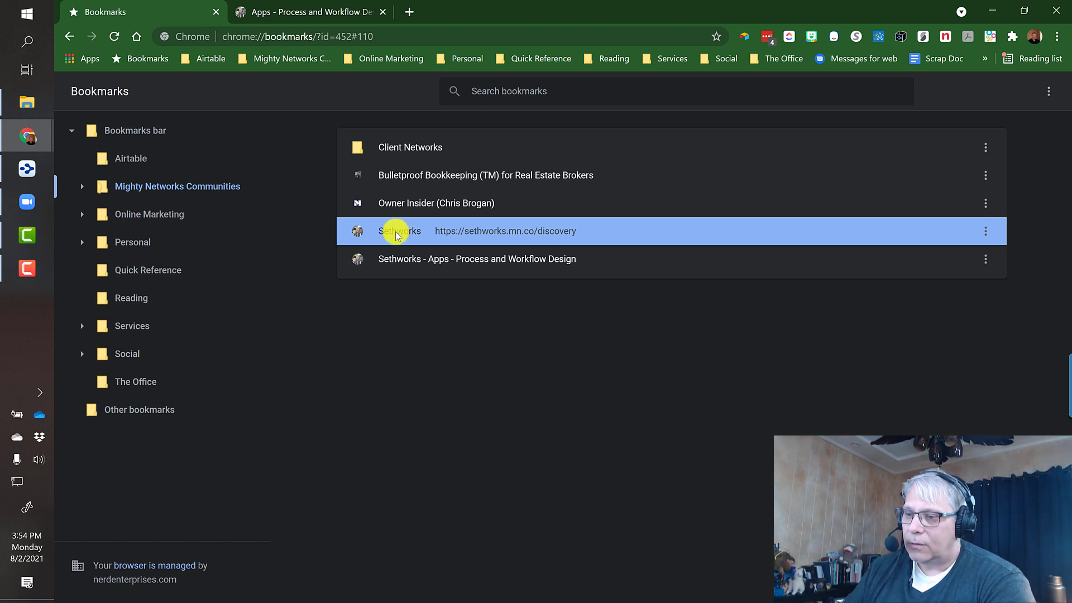
Create a new Sethworks folder inside Mighty Networks Communities.
{"action": "left_click", "coordinate": [1047, 94]}
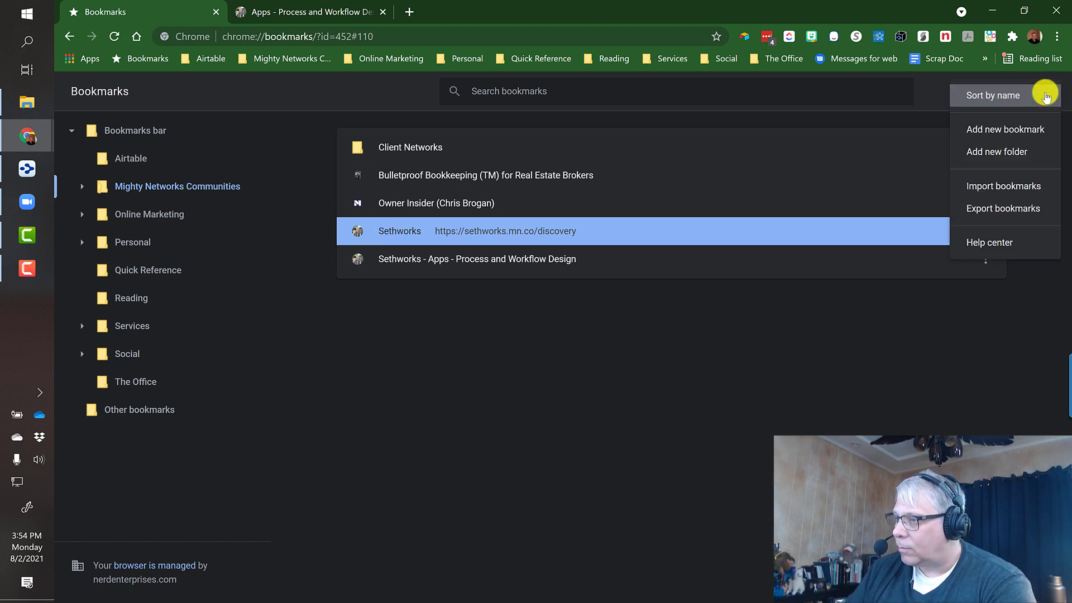
{"action": "left_click", "coordinate": [982, 153]}
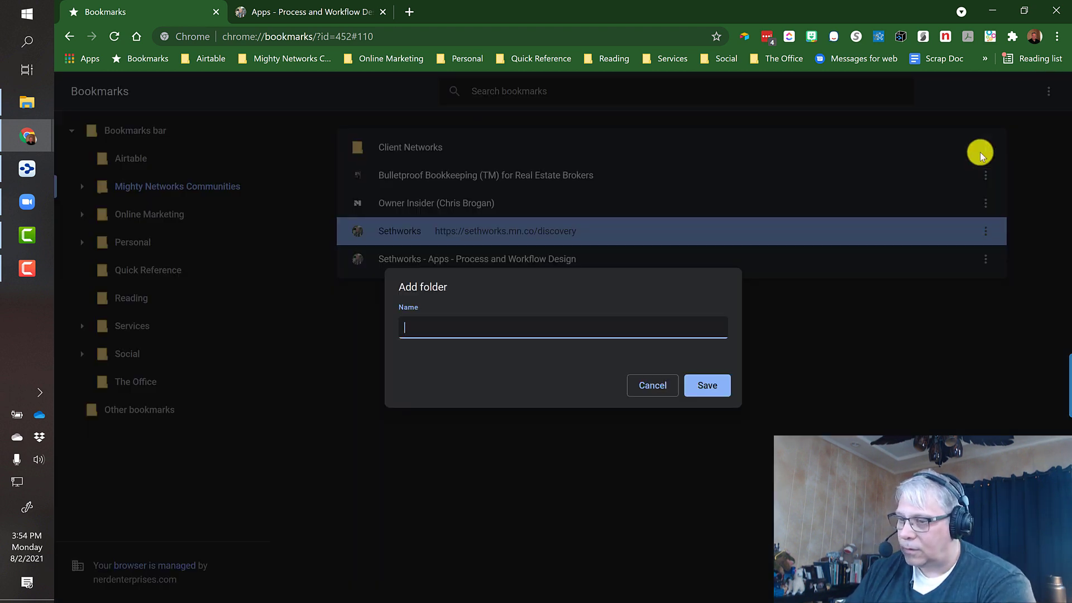
{"action": "type", "text": "Sethworks"}
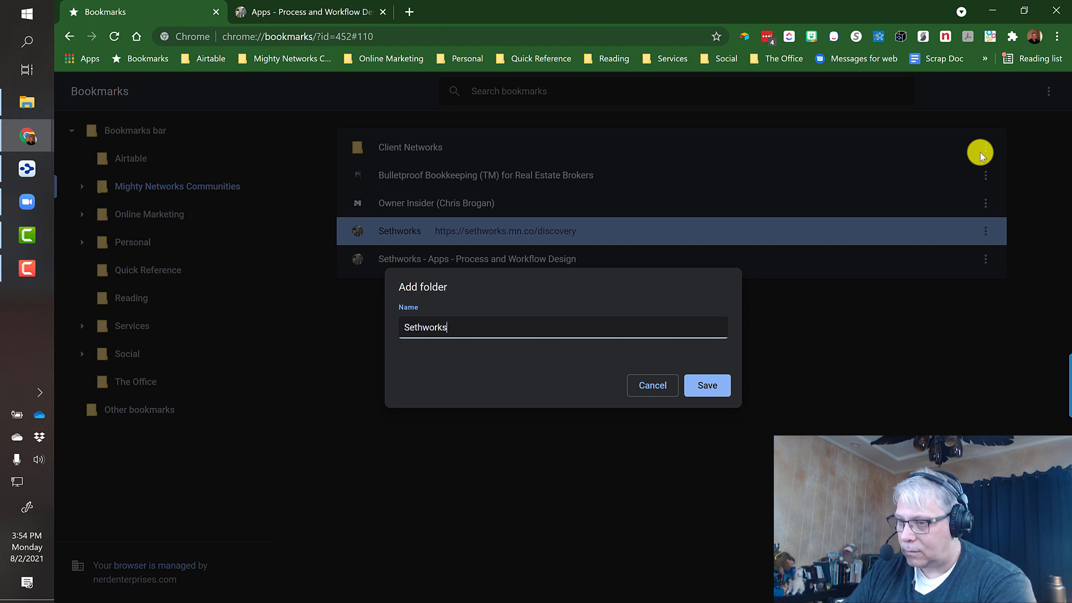
{"action": "key", "text": "Return"}
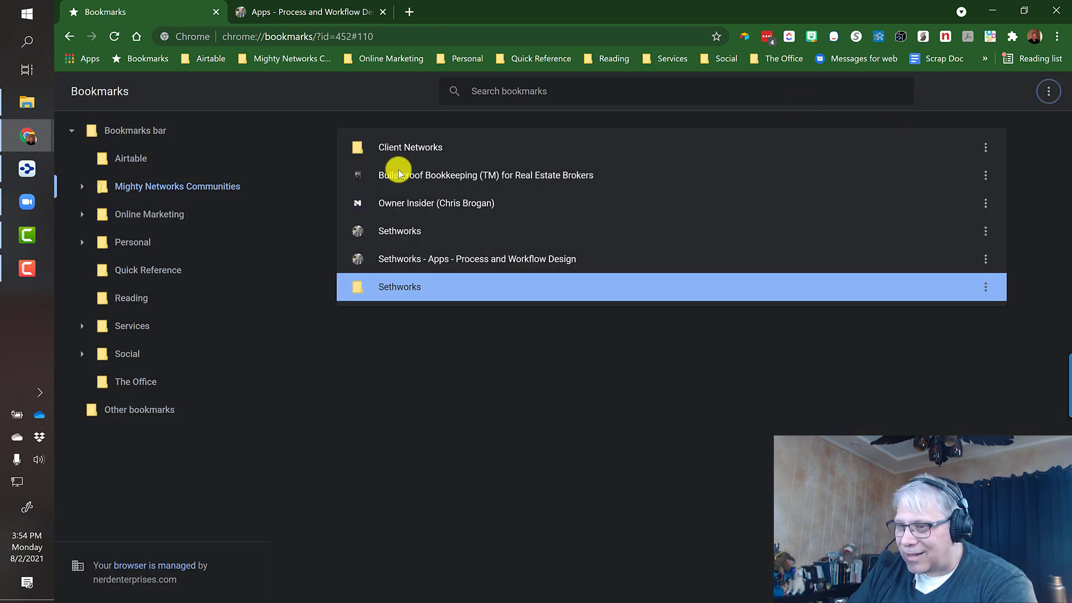
Move both Sethworks bookmarks into the Sethworks folder and sort the folders by name.
{"action": "left_click_drag", "start_coordinate": [399, 240], "coordinate": [400, 288]}
{"action": "left_click_drag", "start_coordinate": [407, 230], "coordinate": [394, 249]}
{"action": "left_click", "coordinate": [1049, 91]}
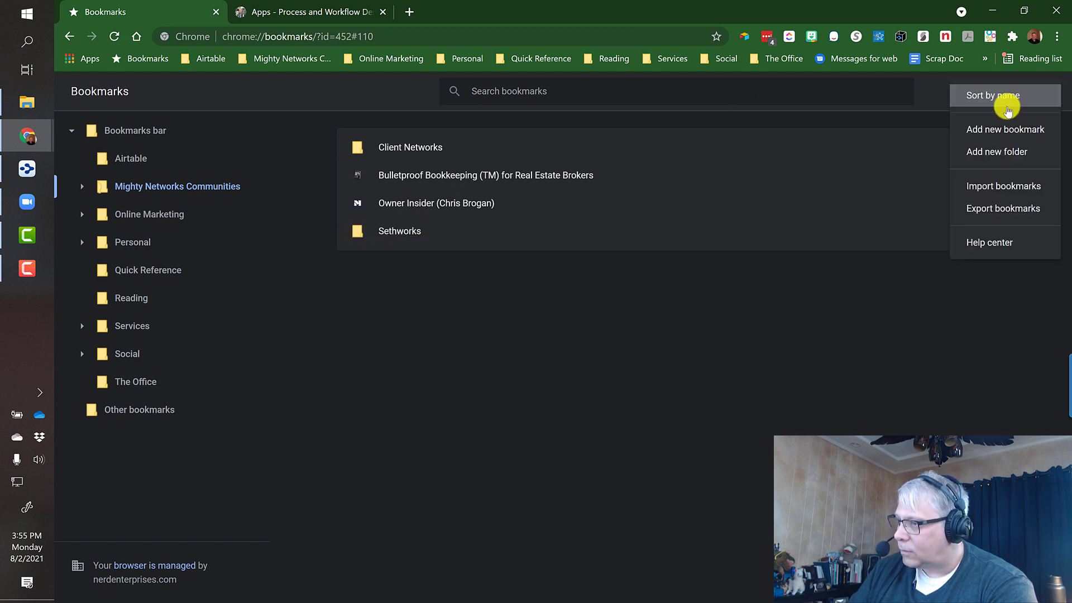
{"action": "left_click", "coordinate": [1007, 97]}
{"action": "double_click", "coordinate": [391, 174]}
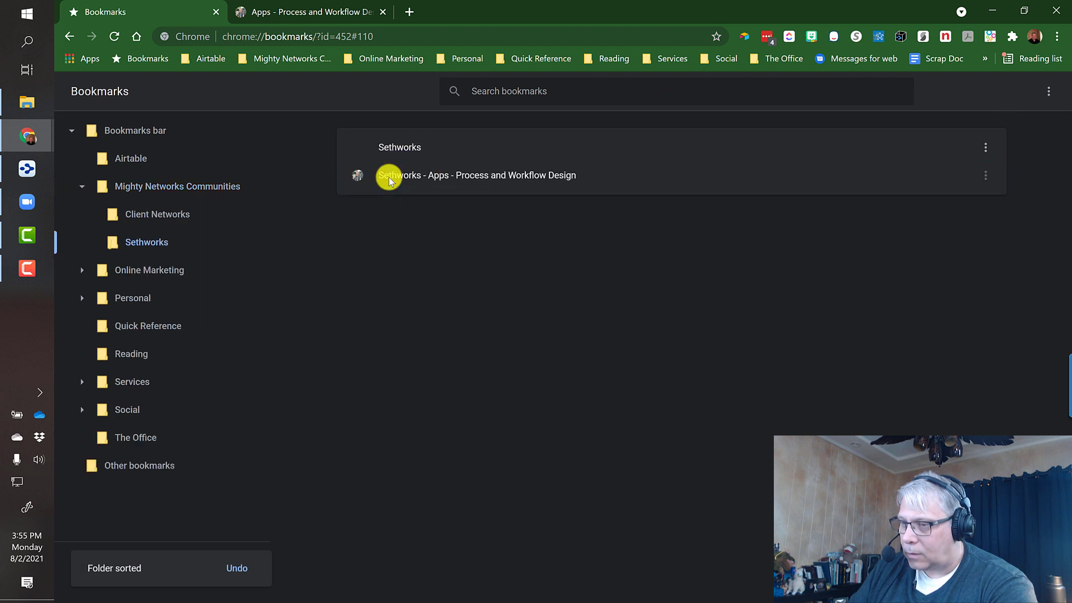
{"action": "left_click", "coordinate": [1048, 93]}
{"action": "left_click", "coordinate": [978, 99]}
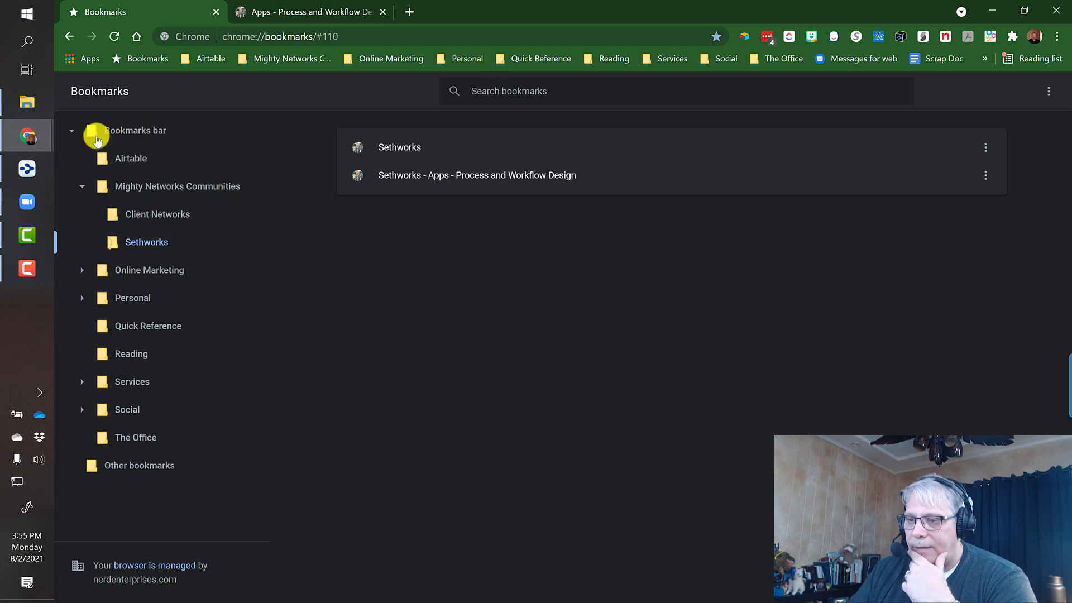
Search all bookmarks for 'Sethworks' and open the Sethworks folder from the results.
{"action": "left_click", "coordinate": [89, 134]}
{"action": "left_click", "coordinate": [82, 186]}
{"action": "left_click", "coordinate": [503, 92]}
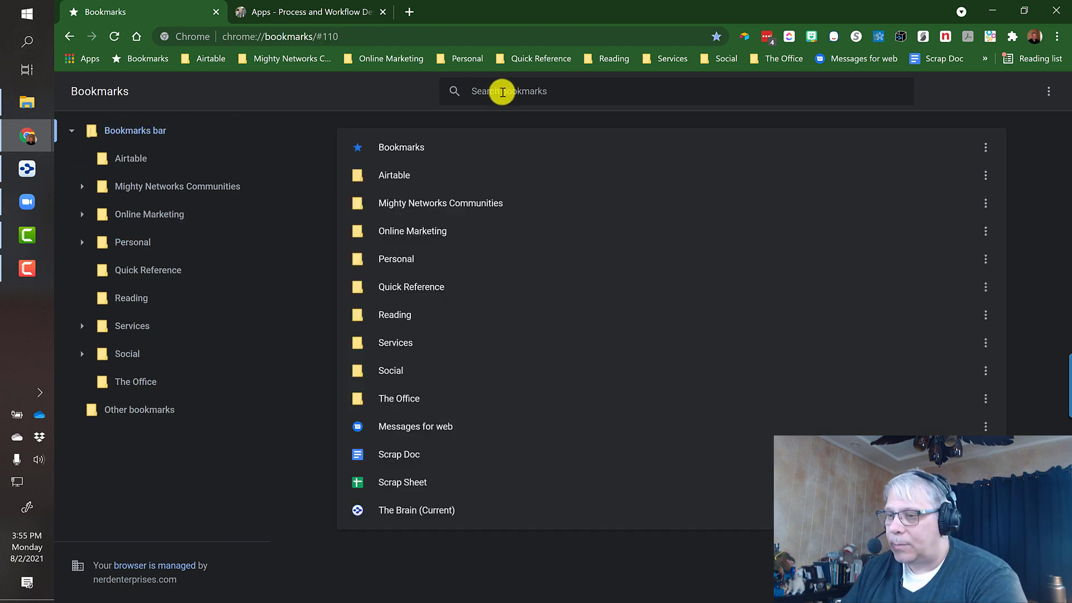
{"action": "type", "text": "Sethworks"}
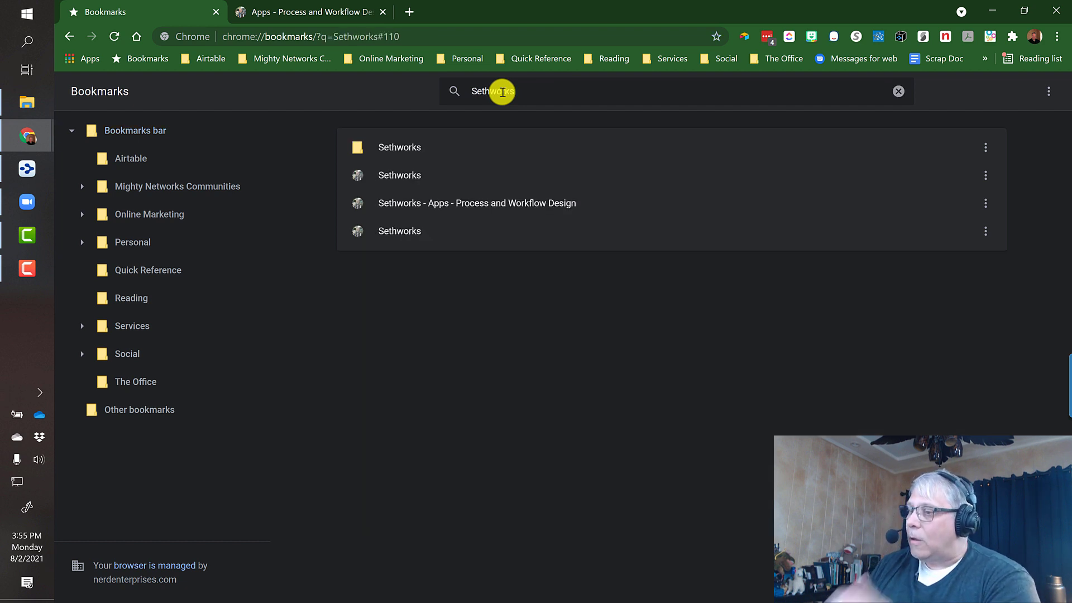
{"action": "double_click", "coordinate": [398, 150]}
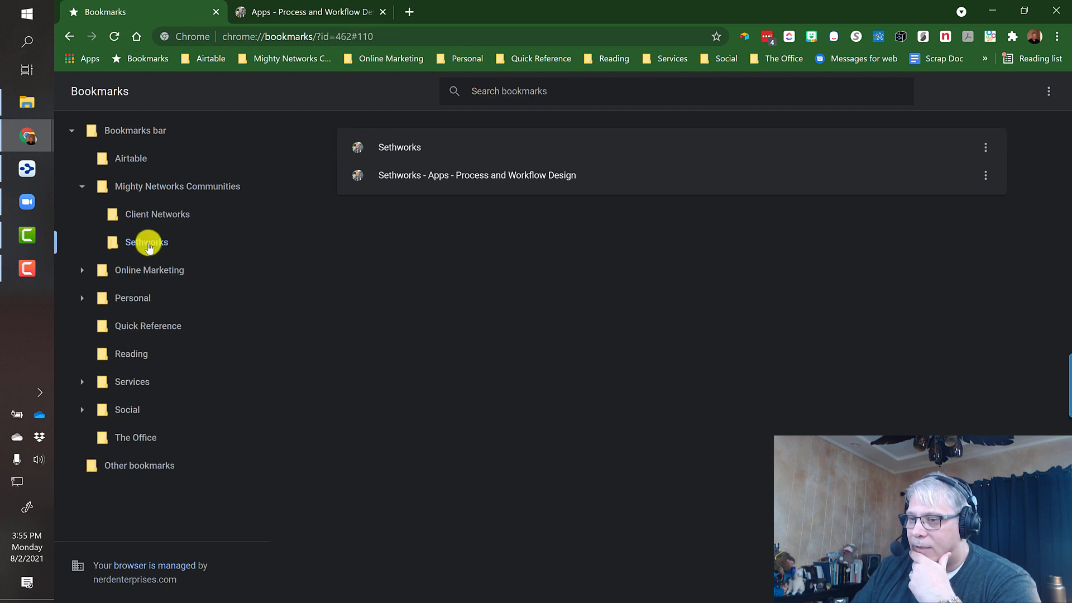
Return to the Bookmarks bar listing Airtable, Mighty Networks Communities, Scrap Doc and The Brain (Current).
{"action": "left_click", "coordinate": [492, 78]}
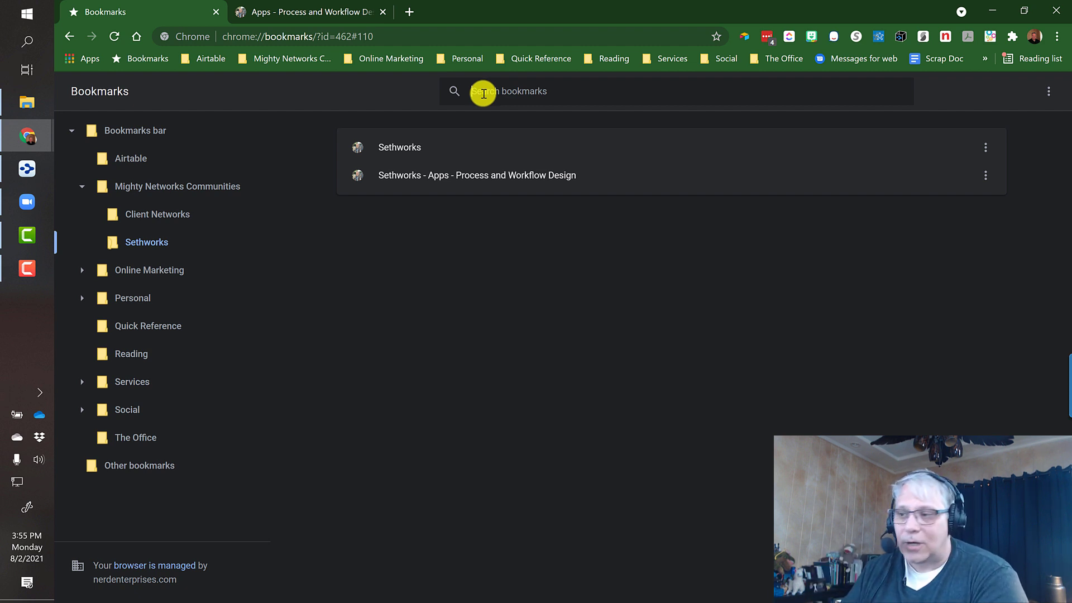
{"action": "left_click", "coordinate": [484, 93]}
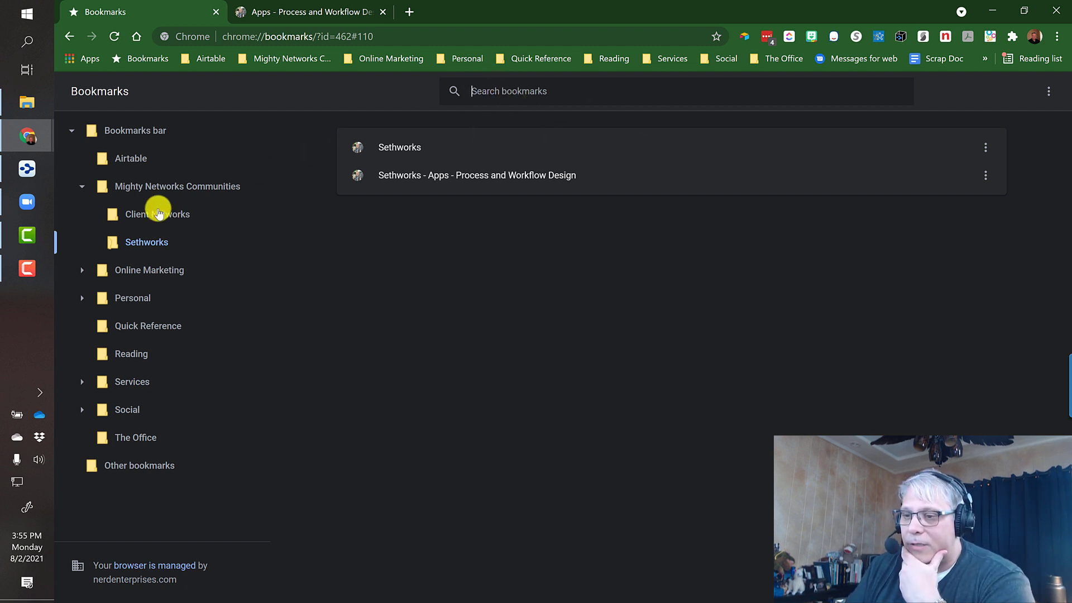
{"action": "left_click", "coordinate": [83, 188]}
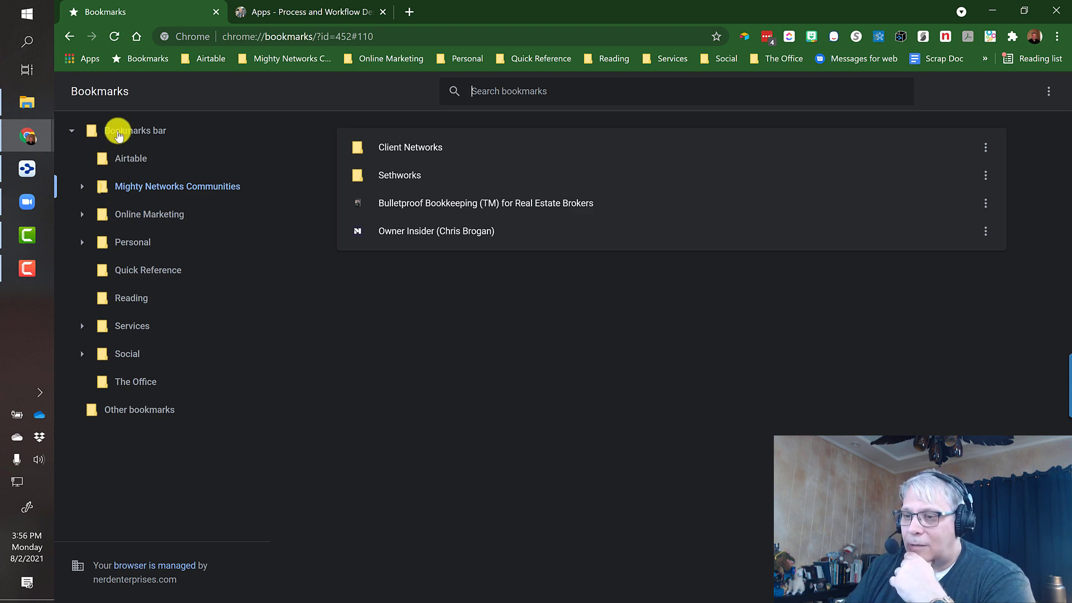
{"action": "left_click", "coordinate": [119, 134]}
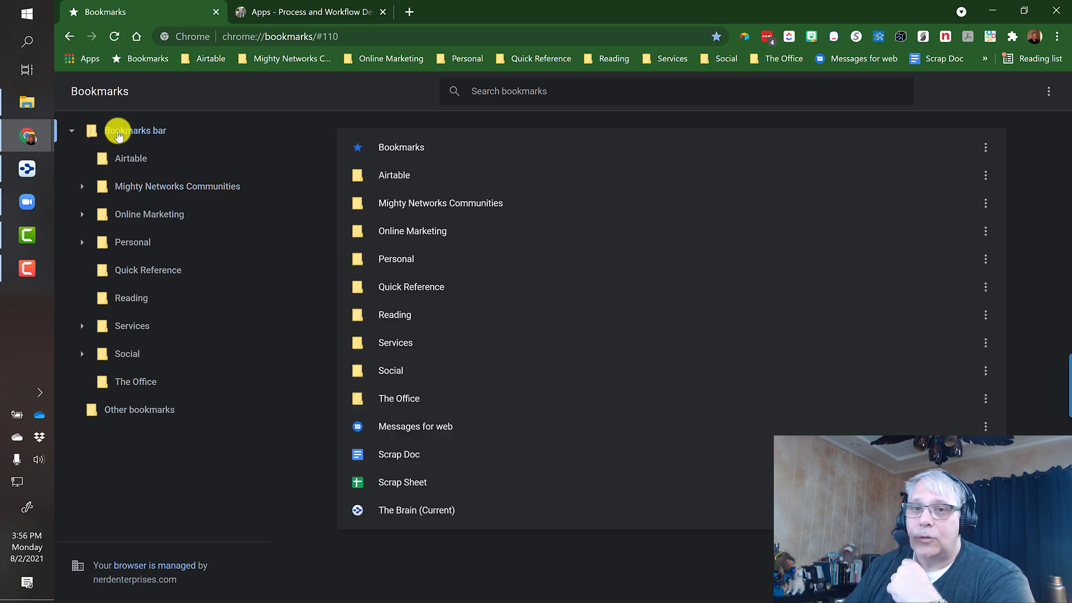